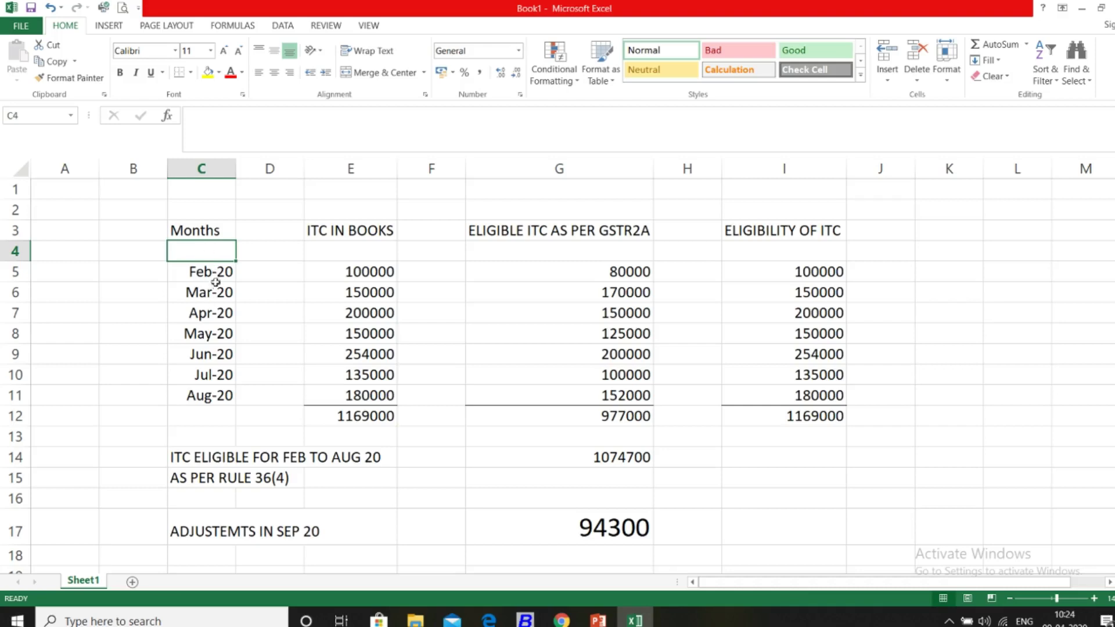
# Review the months from Feb-20 to Aug-20 and their ITC IN BOOKS amounts, including the column's total formula
pyautogui.click(215, 275)
pyautogui.click(196, 395)
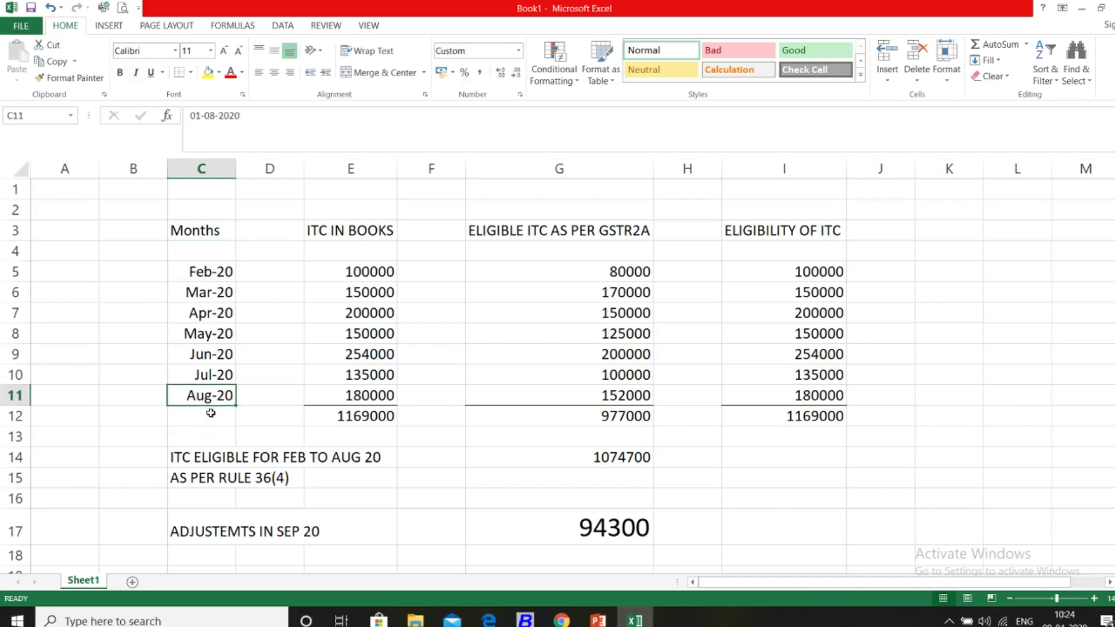
pyautogui.keyDown('ctrl'); pyautogui.scroll(2, 291, 459); pyautogui.keyUp('ctrl')
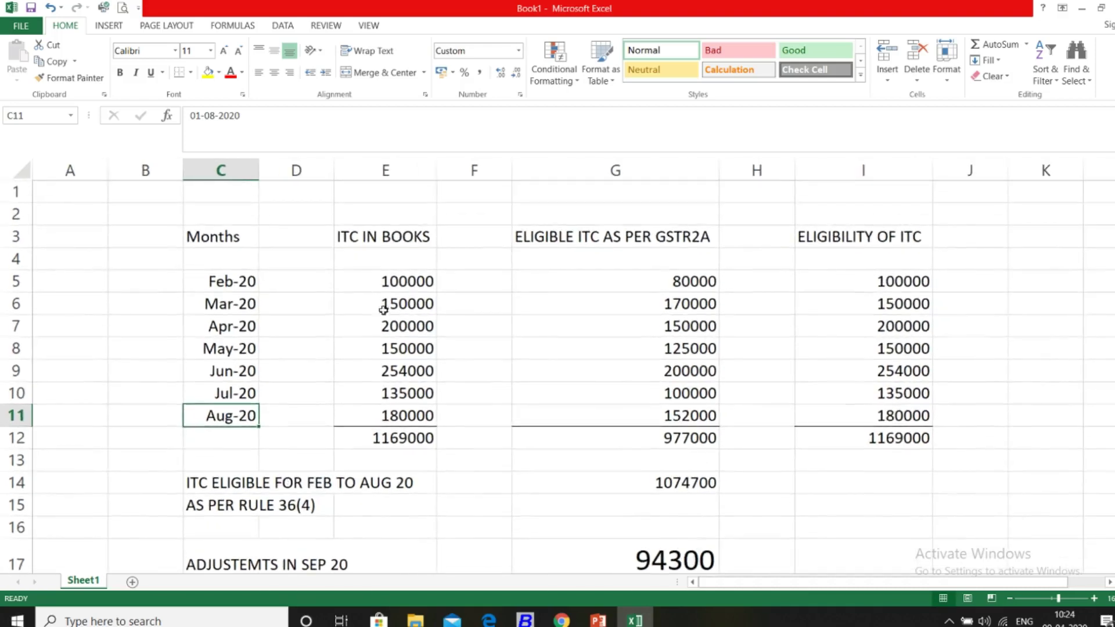
pyautogui.click(386, 296)
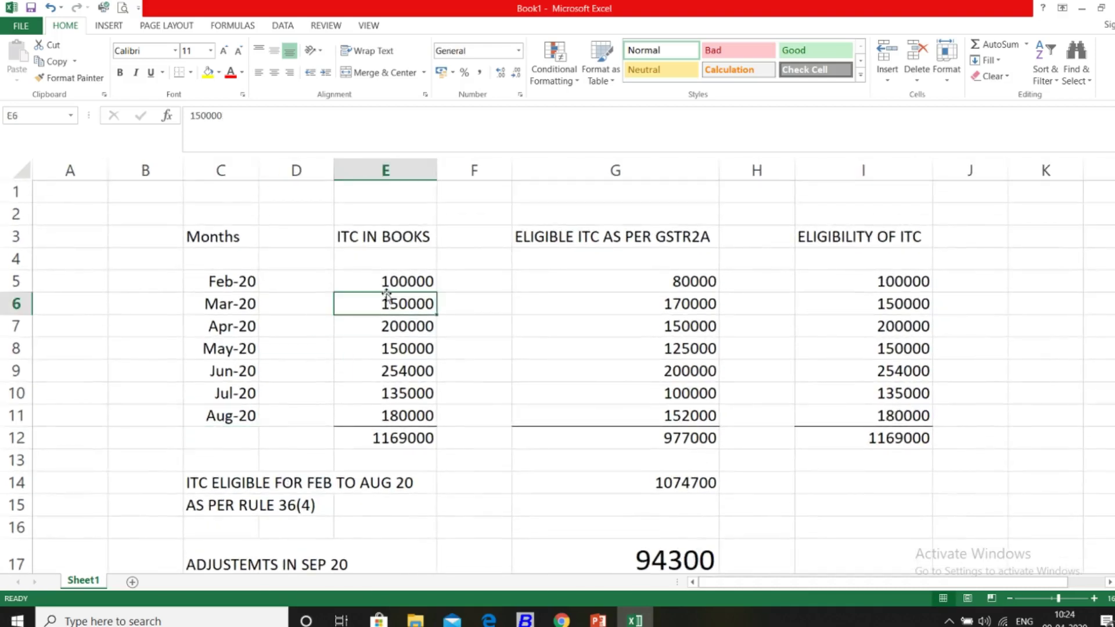
pyautogui.click(413, 280)
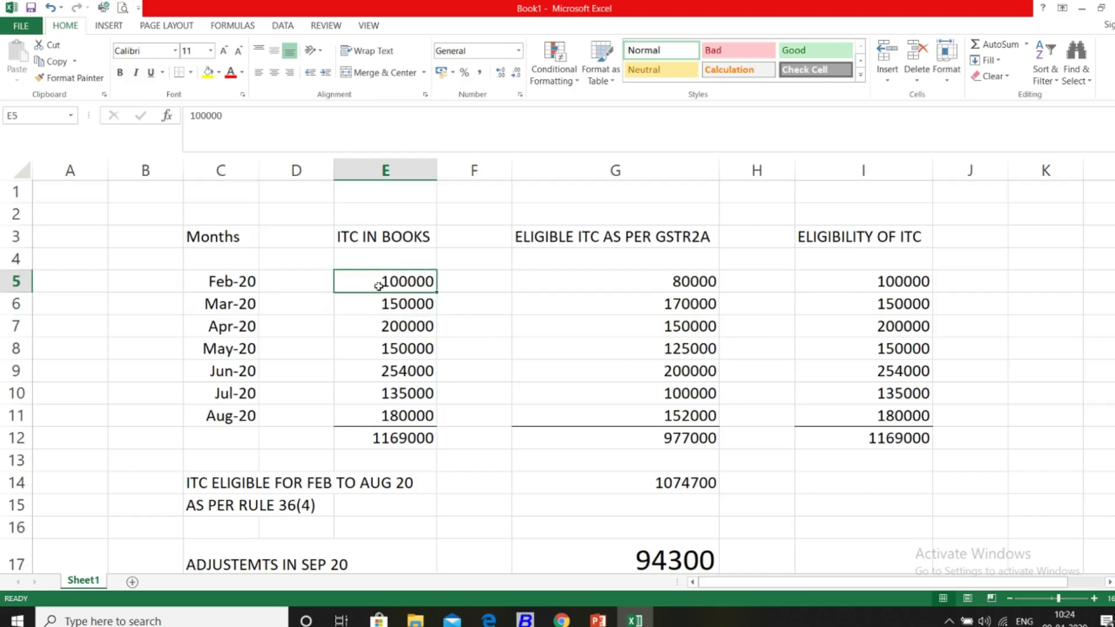
pyautogui.click(395, 305)
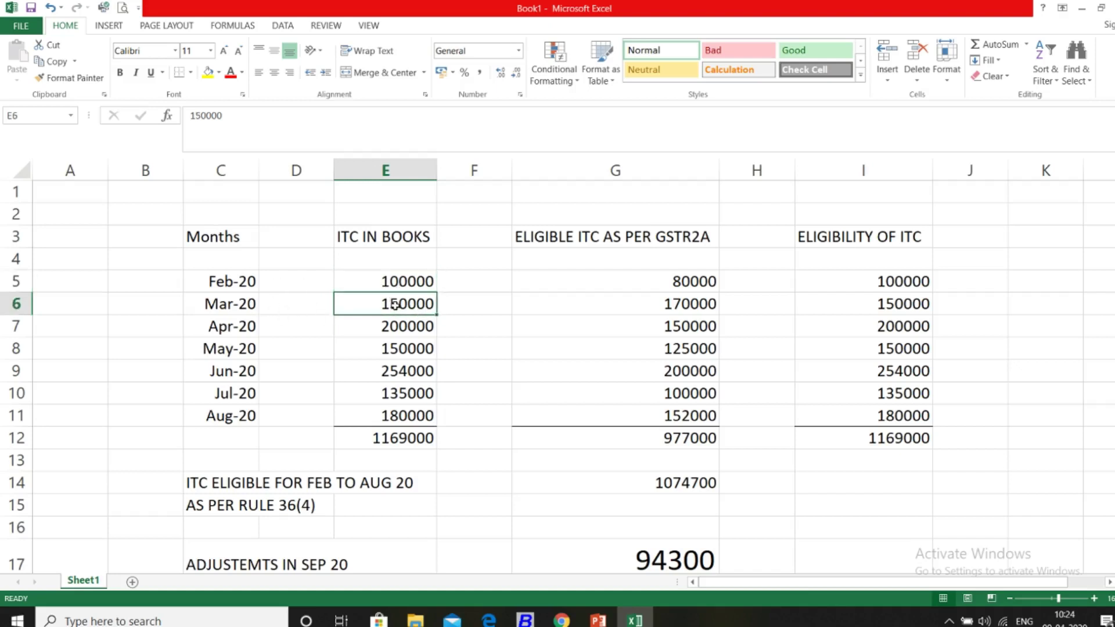
pyautogui.click(374, 324)
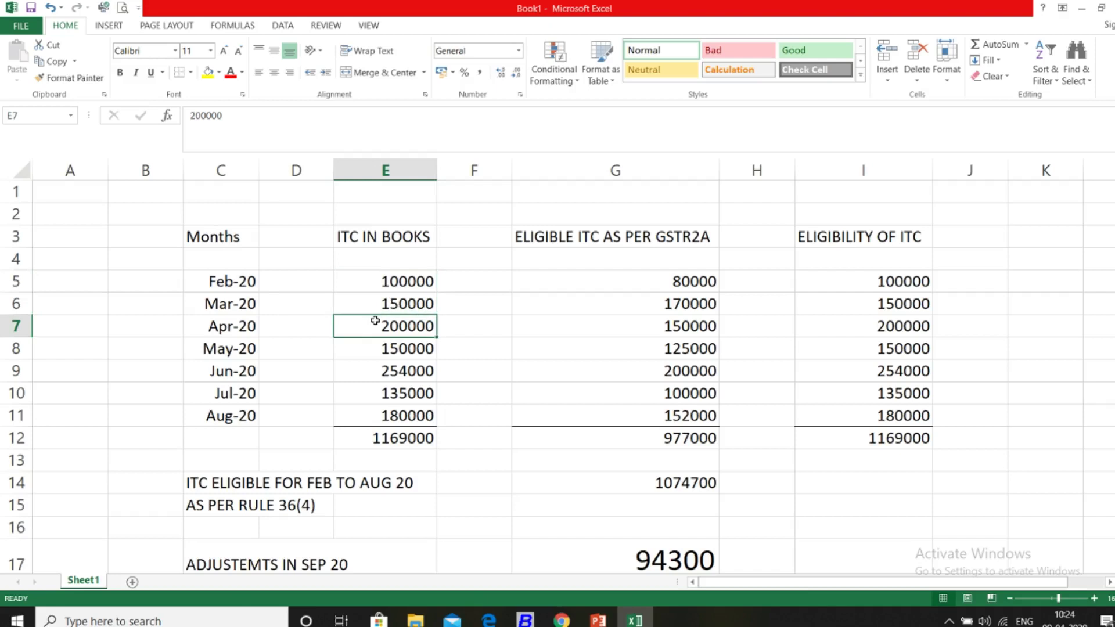
pyautogui.click(377, 357)
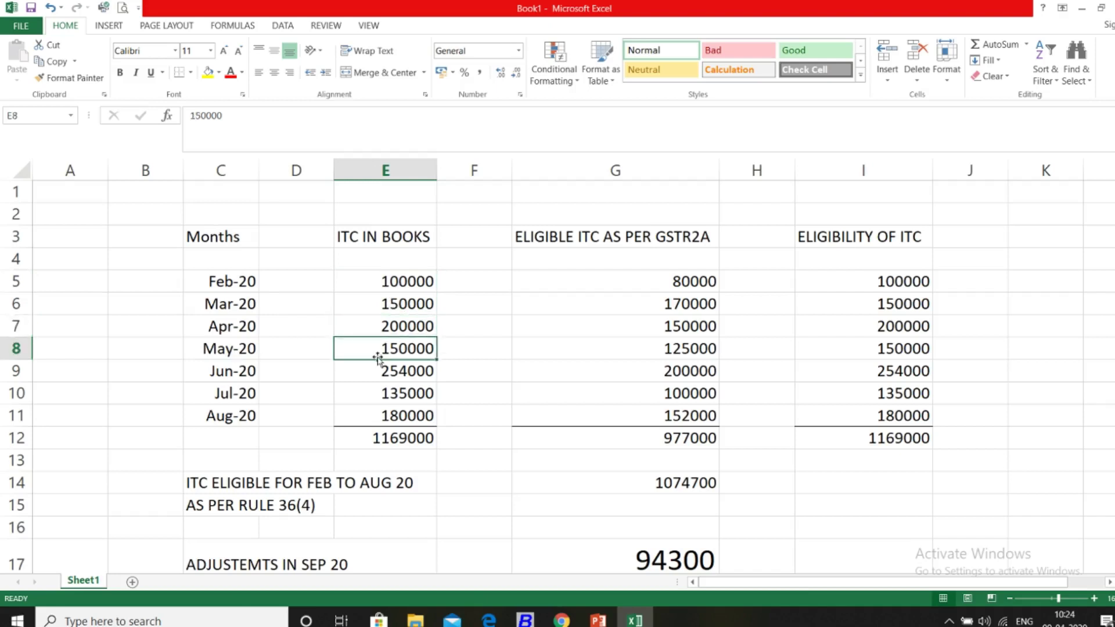
pyautogui.click(358, 371)
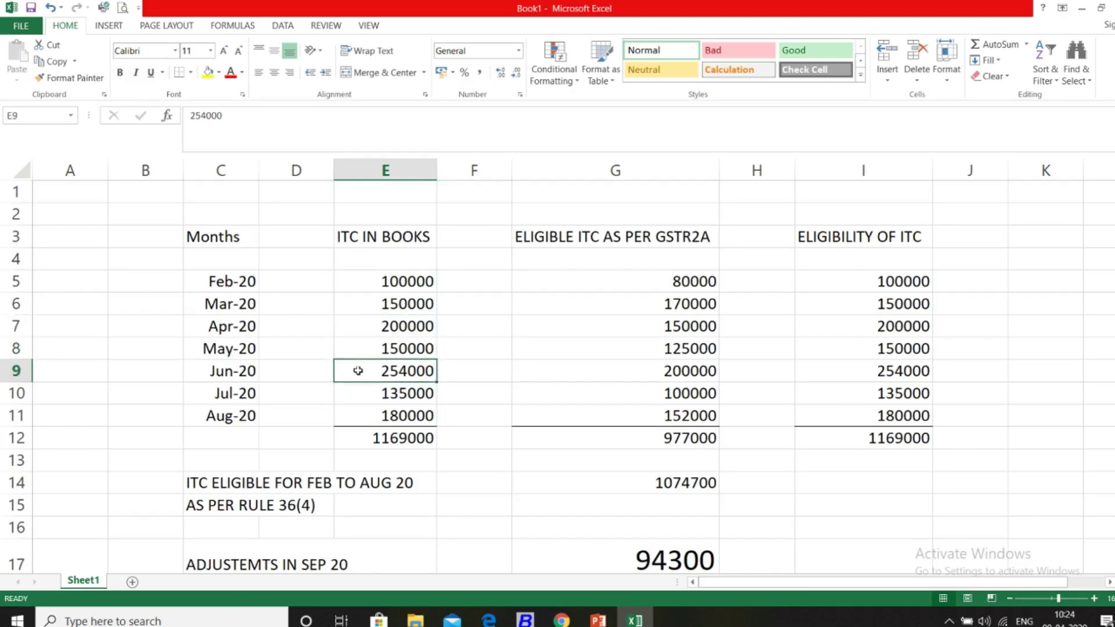
pyautogui.click(405, 400)
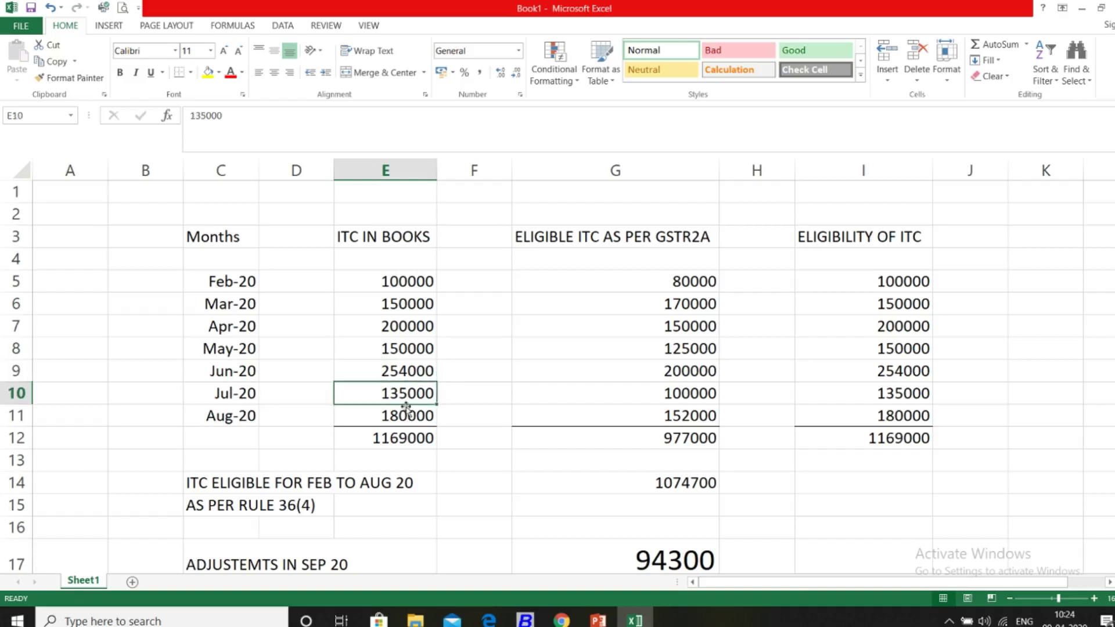
pyautogui.click(426, 419)
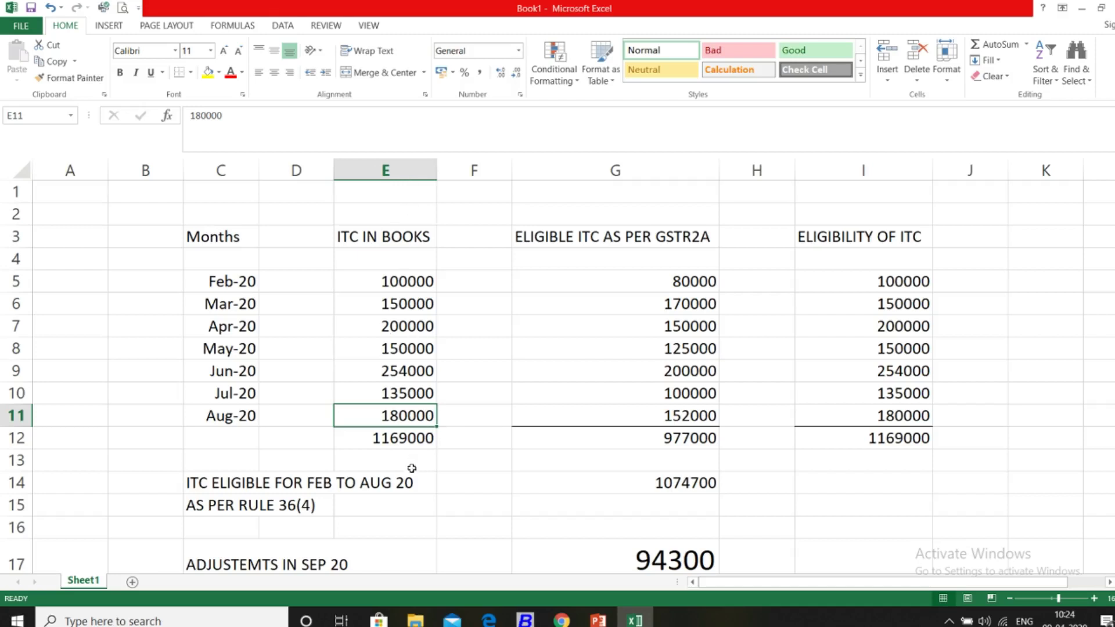
pyautogui.click(404, 434)
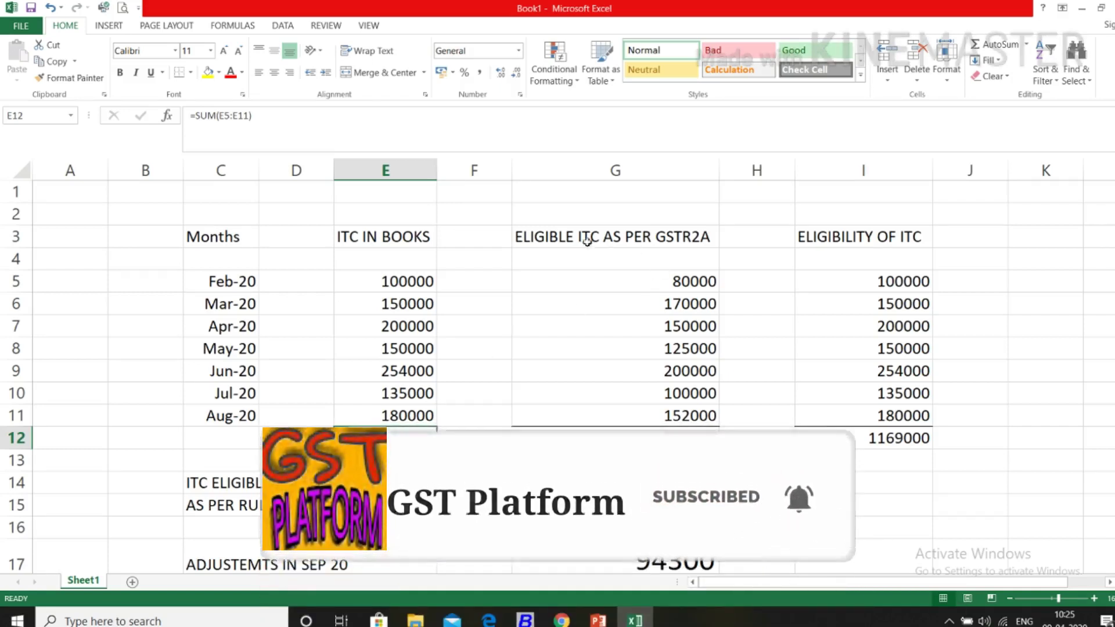
# Examine the monthly ELIGIBLE ITC AS PER GSTR2A amounts alongside the ITC in books, including the GSTR2A total
pyautogui.click(558, 238)
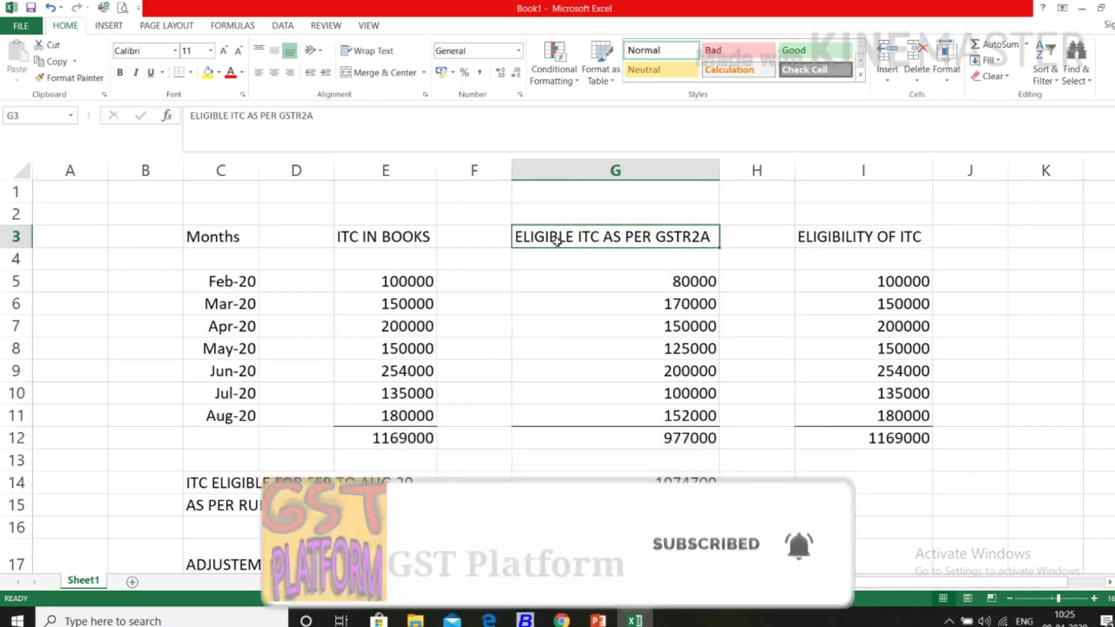
pyautogui.click(650, 267)
pyautogui.click(657, 279)
pyautogui.moveTo(430, 284); pyautogui.dragTo(433, 416)
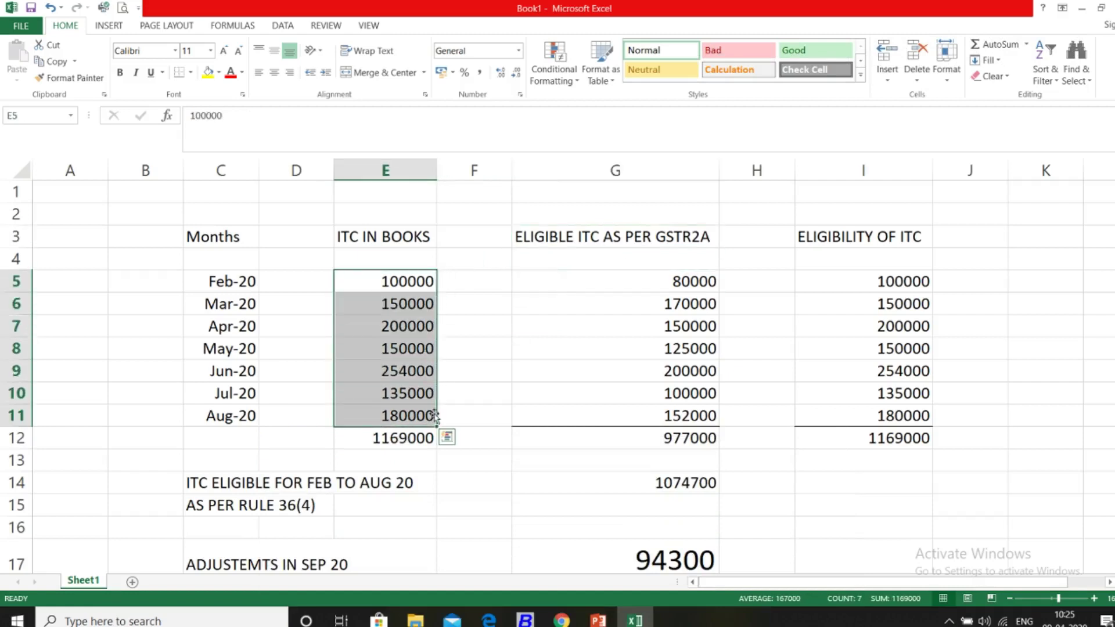
pyautogui.moveTo(656, 280); pyautogui.dragTo(662, 415)
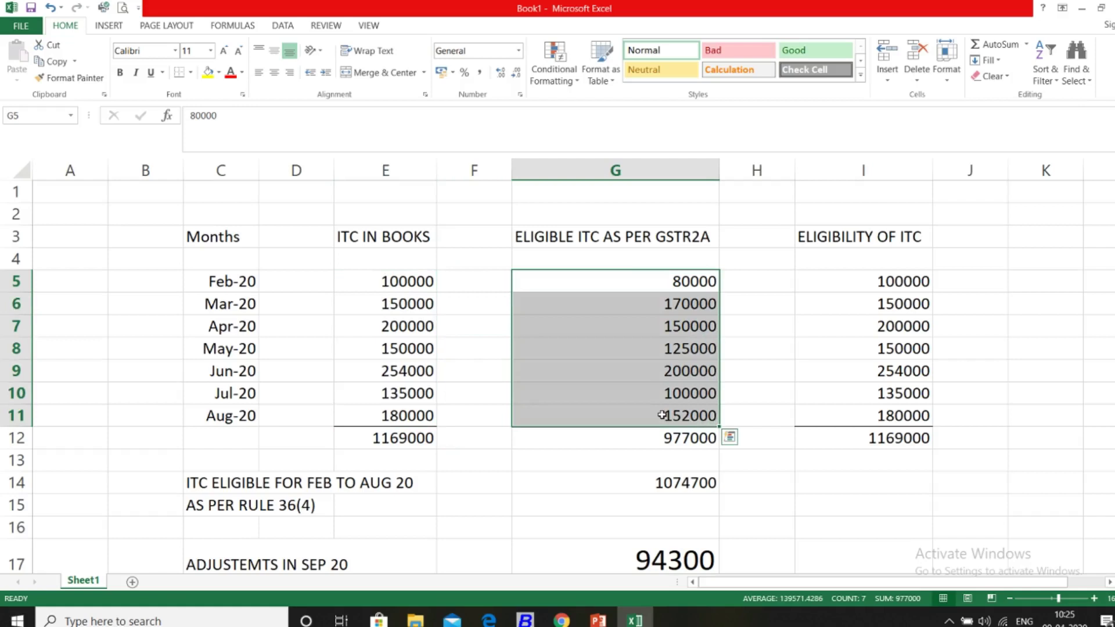
pyautogui.click(568, 243)
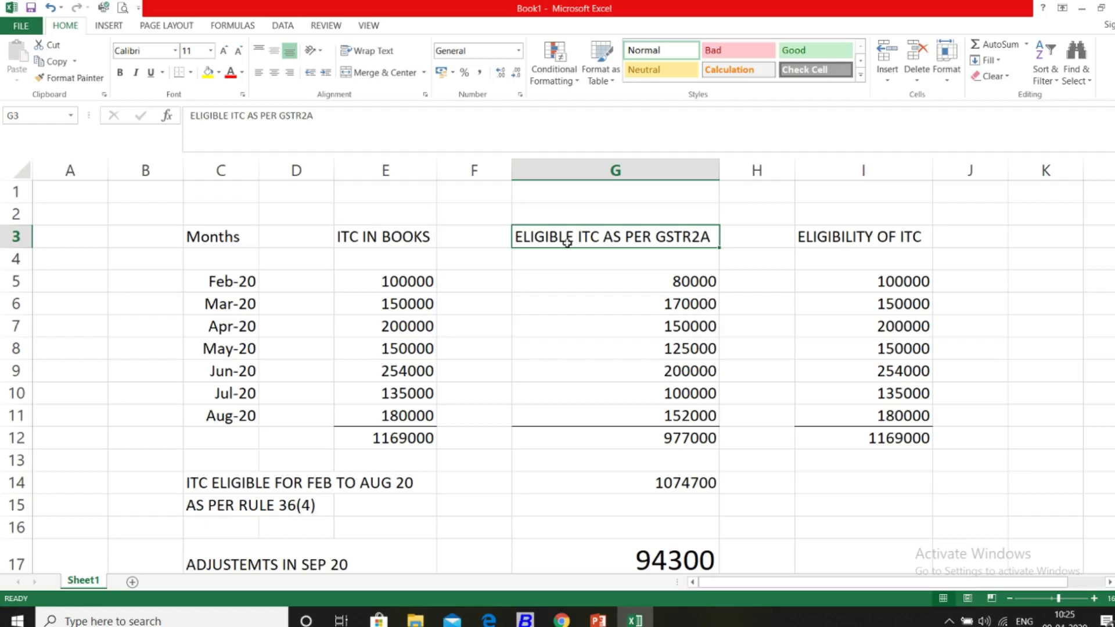
pyautogui.moveTo(641, 281); pyautogui.dragTo(665, 416)
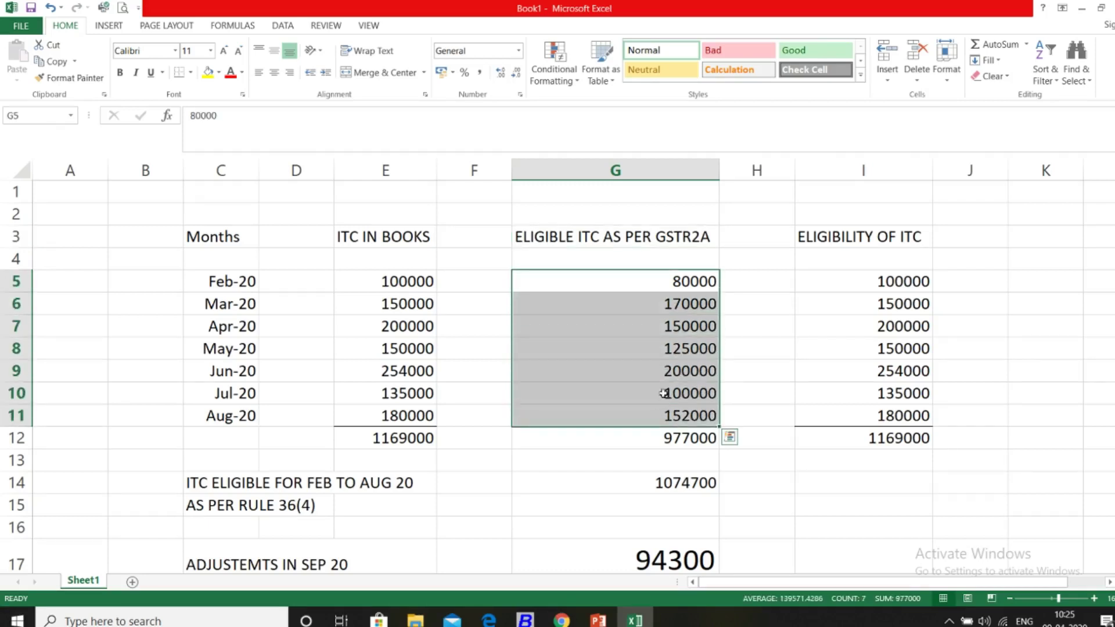
pyautogui.click(664, 282)
pyautogui.click(666, 414)
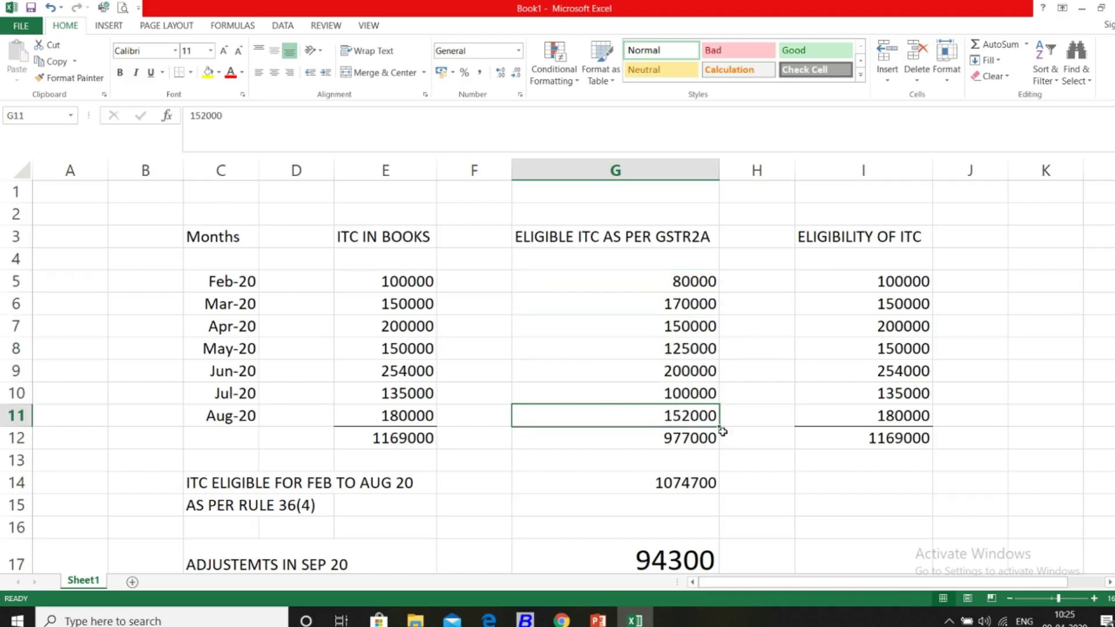
pyautogui.click(705, 438)
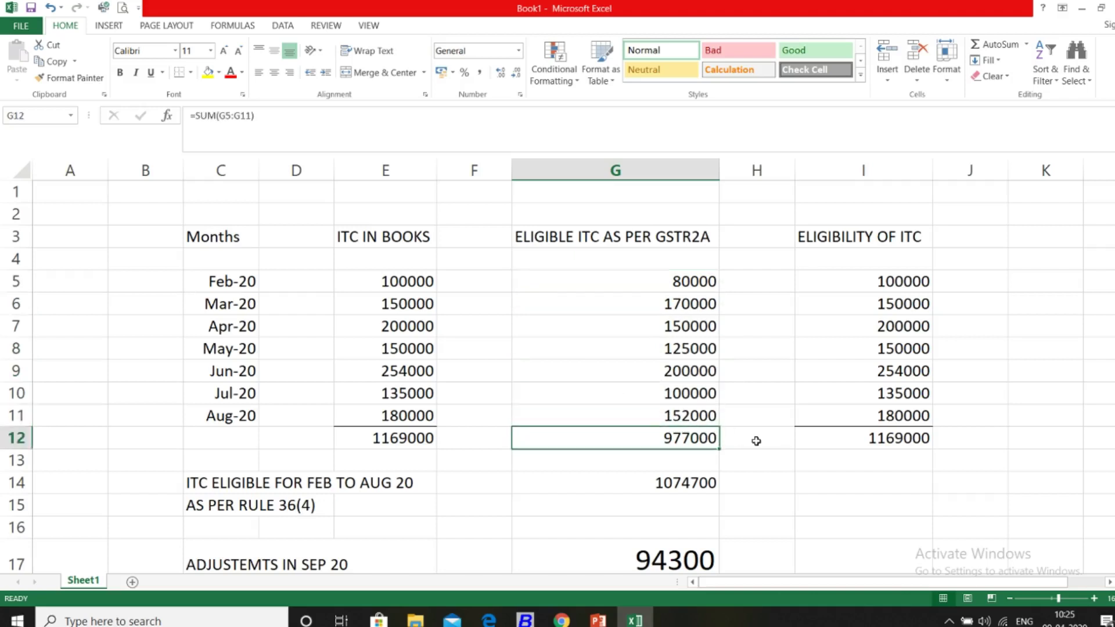
pyautogui.click(688, 284)
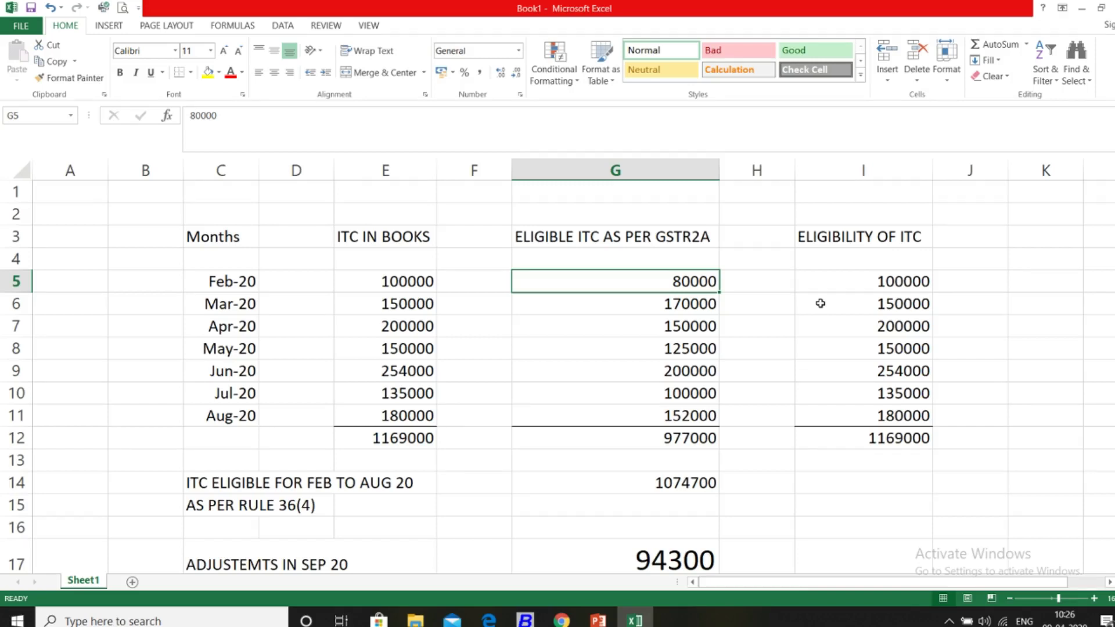
# Compare the ELIGIBILITY OF ITC column and its total with the ITC IN BOOKS amounts and total
pyautogui.click(861, 235)
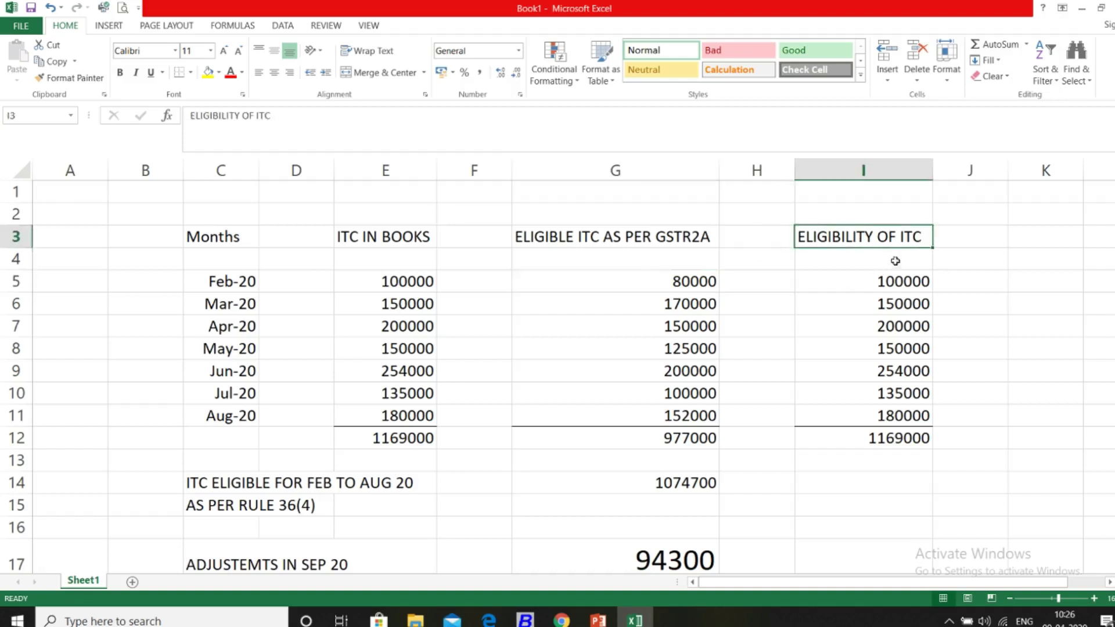
pyautogui.click(882, 281)
pyautogui.moveTo(426, 281); pyautogui.dragTo(414, 416)
pyautogui.click(387, 438)
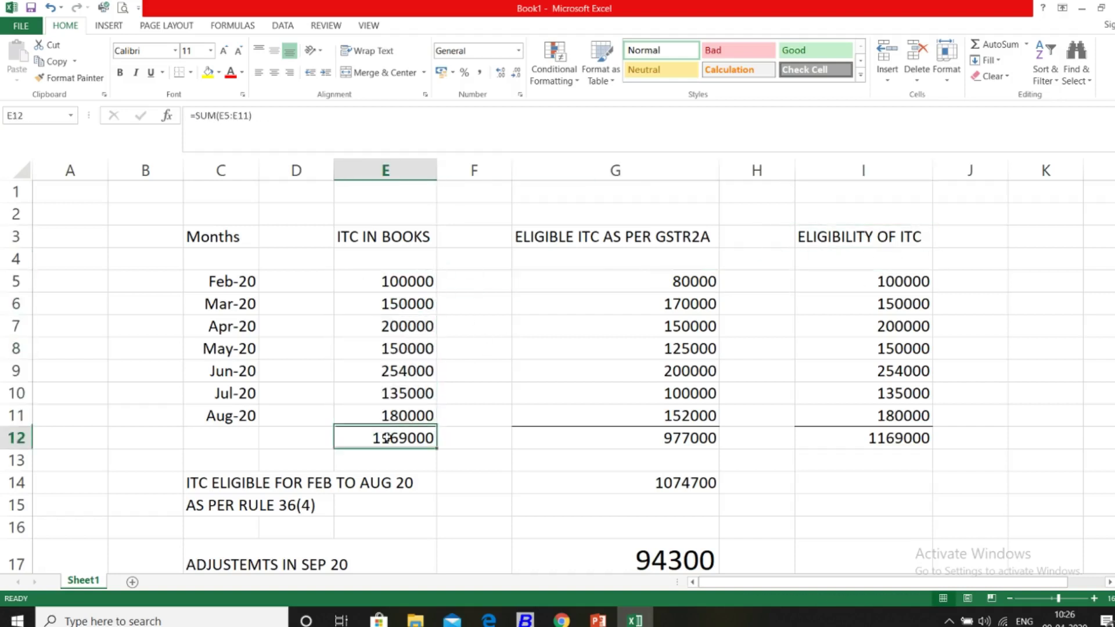
pyautogui.click(900, 437)
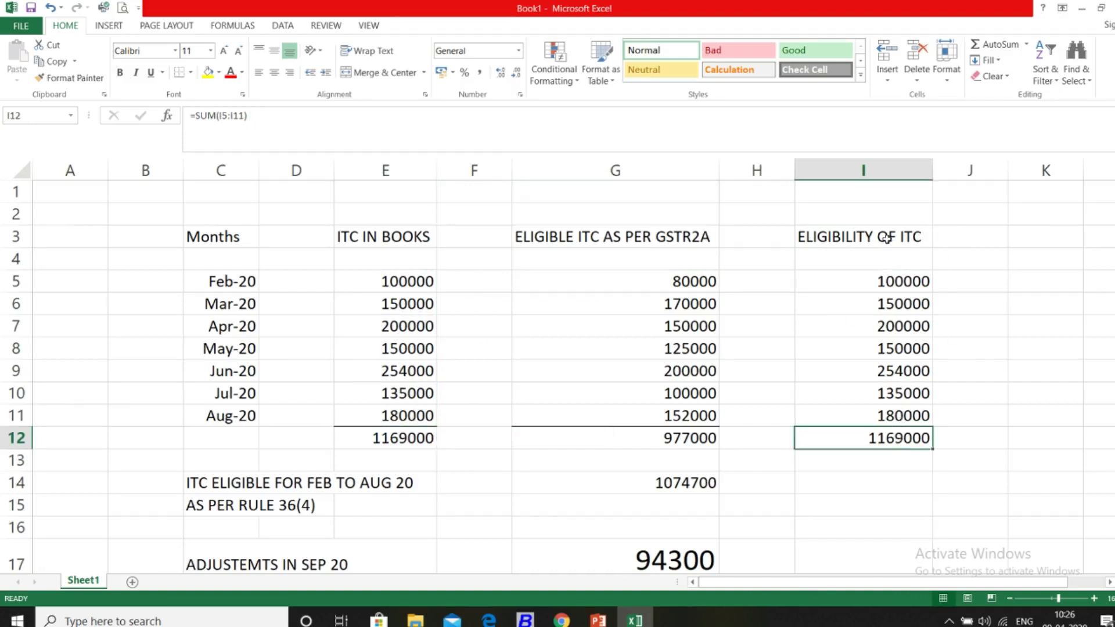
pyautogui.click(883, 476)
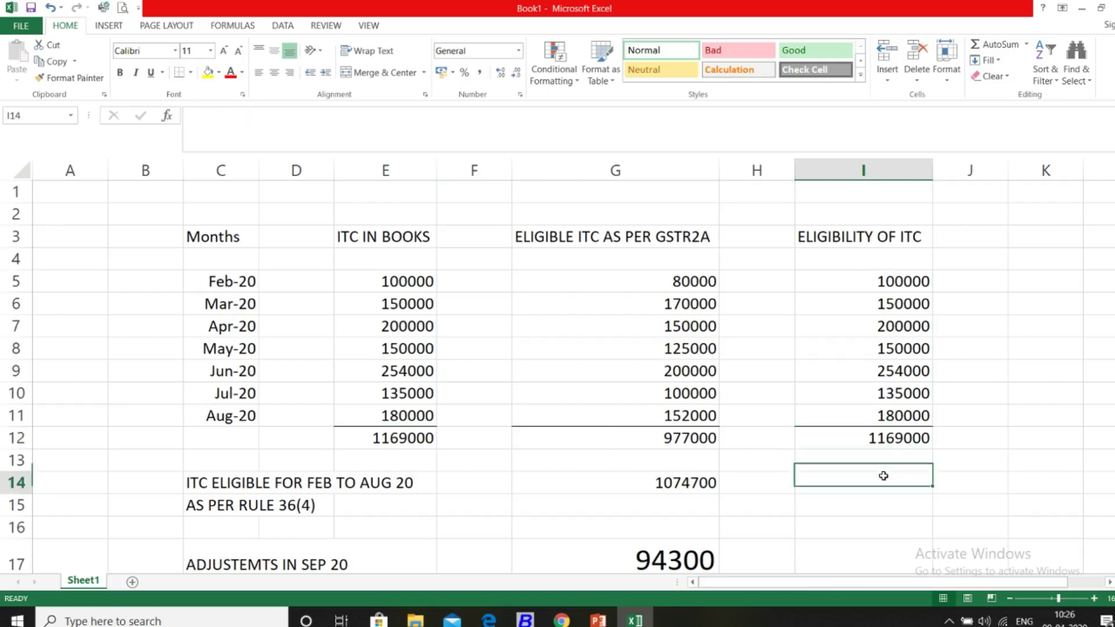
pyautogui.click(895, 441)
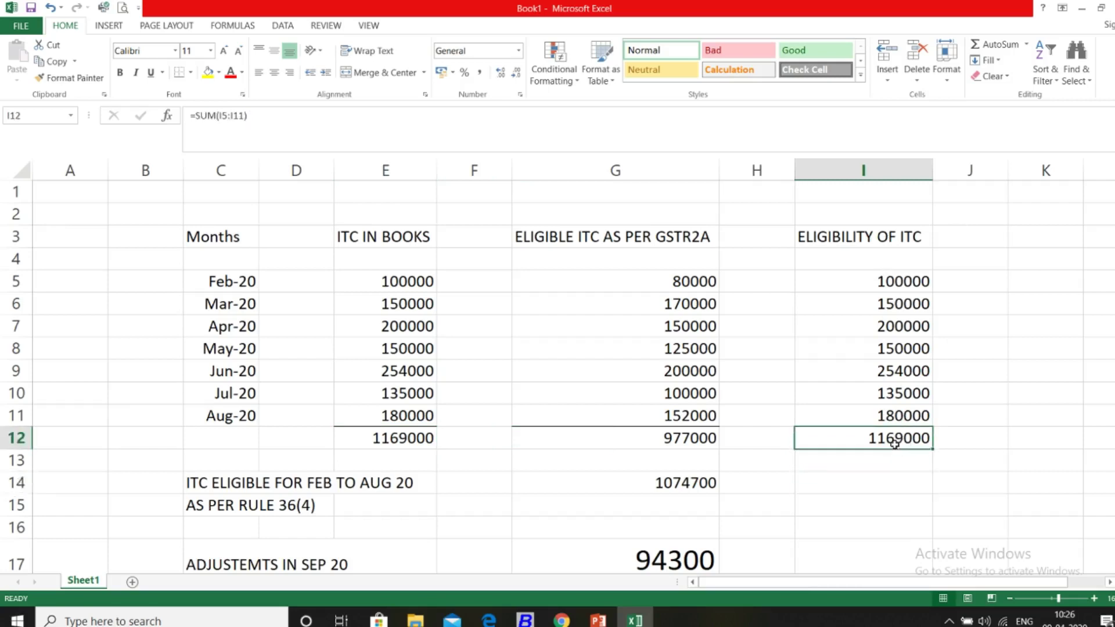
pyautogui.click(364, 441)
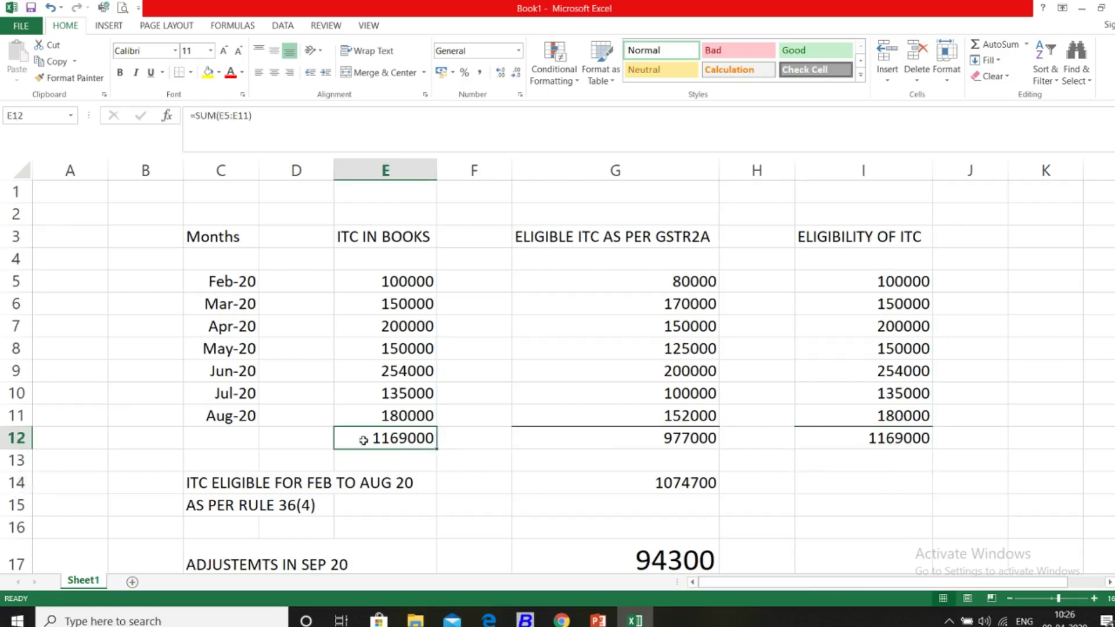
pyautogui.click(908, 439)
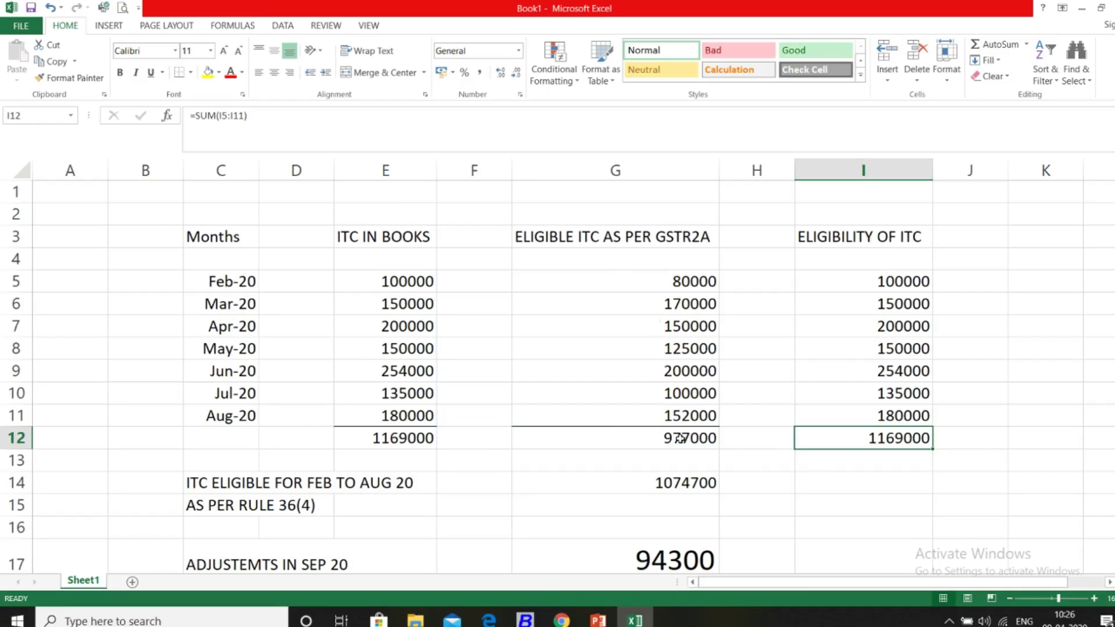
# Examine the Rule 36(4) eligible ITC formula for Feb to Aug 20 against the column totals, and inspect the Sep 20 adjustment label
pyautogui.click(683, 481)
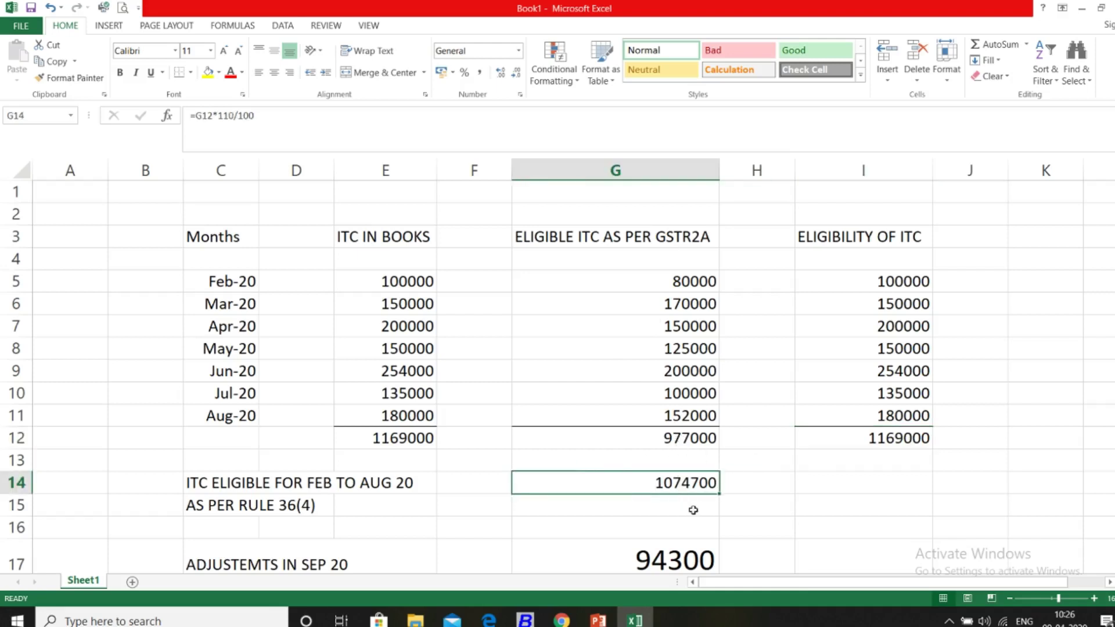
pyautogui.keyDown('ctrl'); pyautogui.scroll(1, 726, 511); pyautogui.keyUp('ctrl')
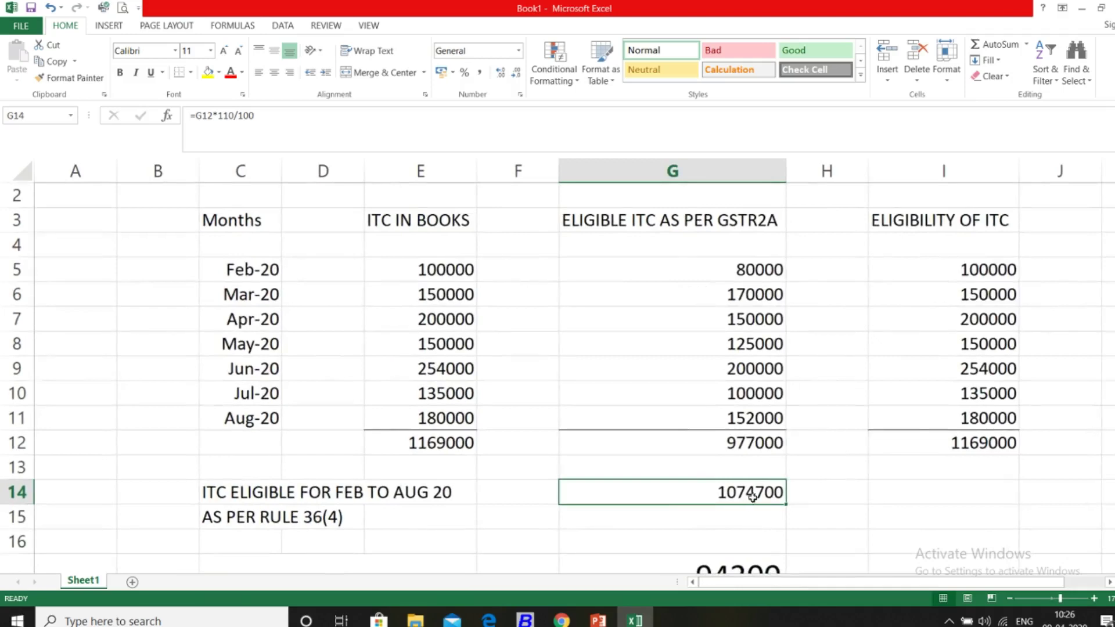
pyautogui.click(951, 443)
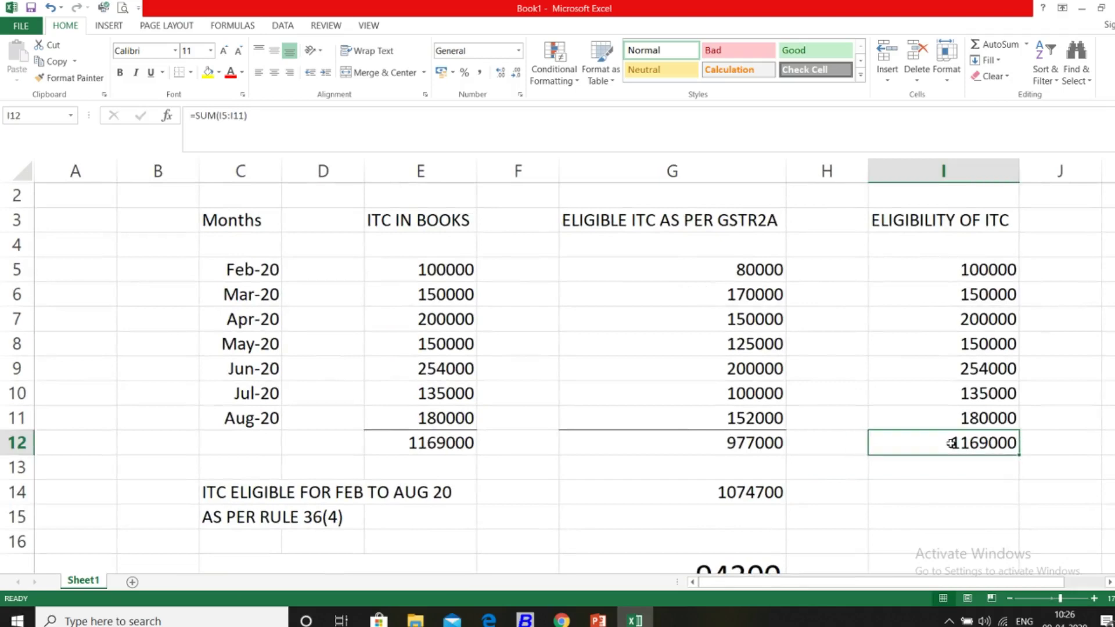
pyautogui.click(747, 493)
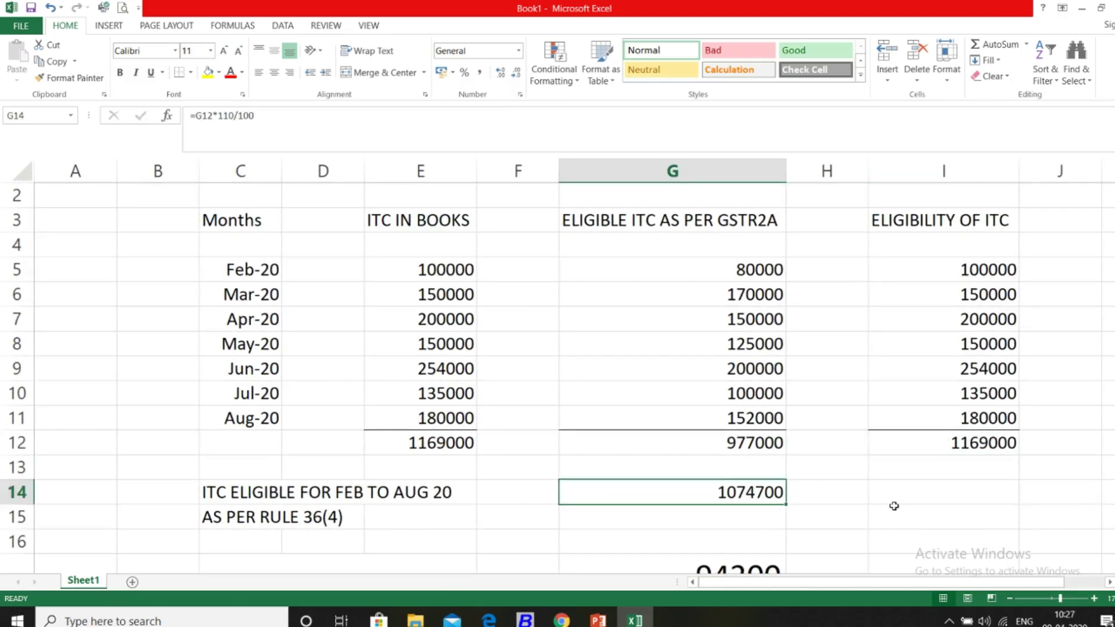
pyautogui.click(241, 493)
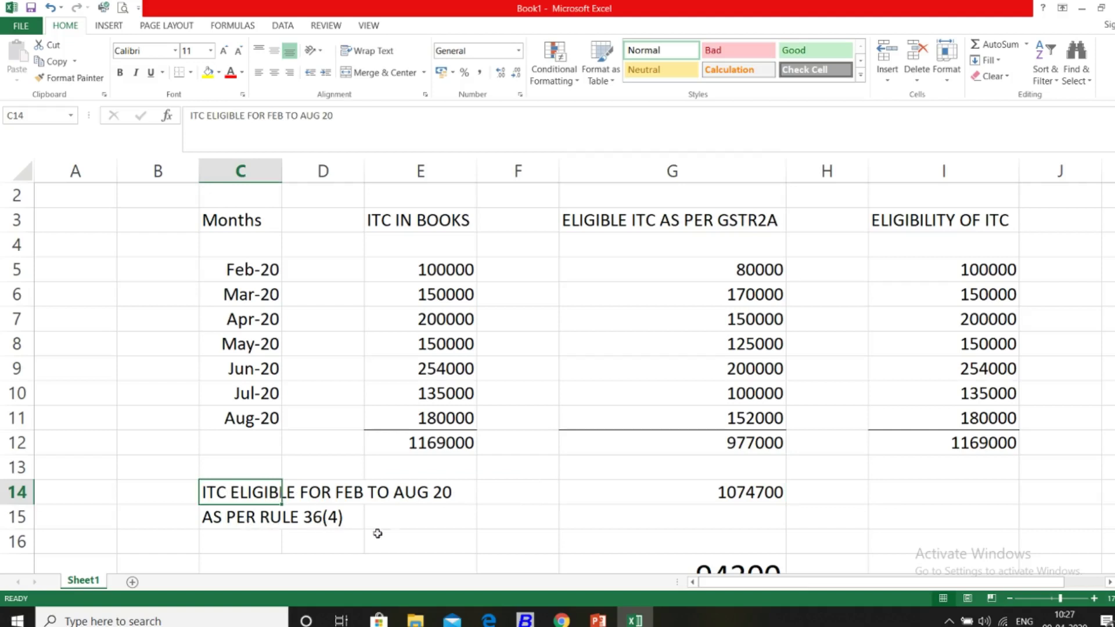
pyautogui.click(730, 449)
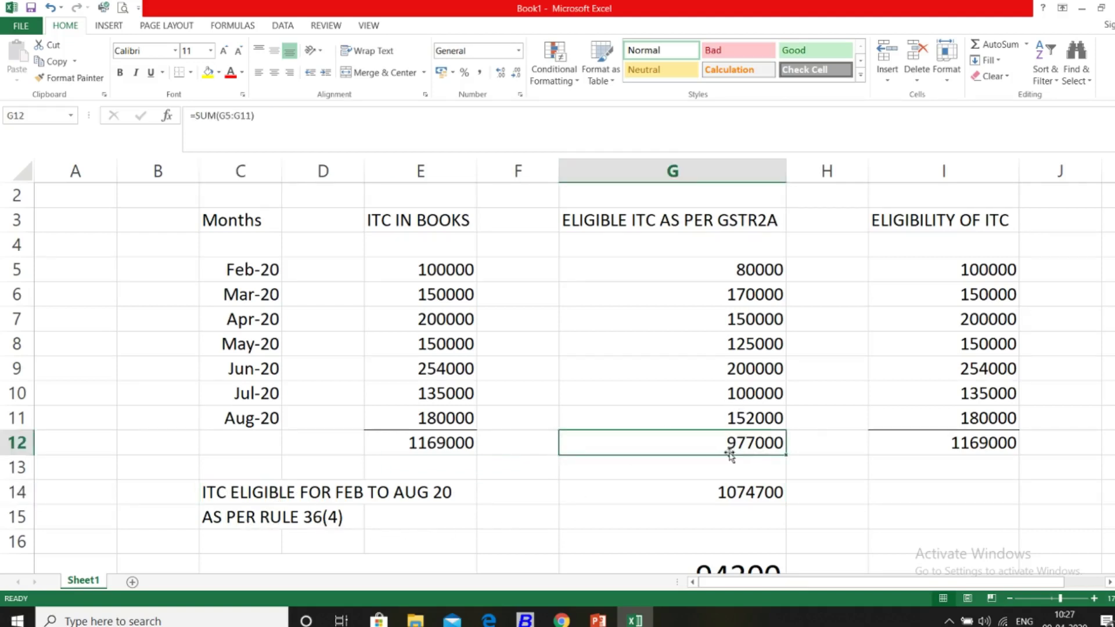
pyautogui.press('Down')
pyautogui.press('Down')
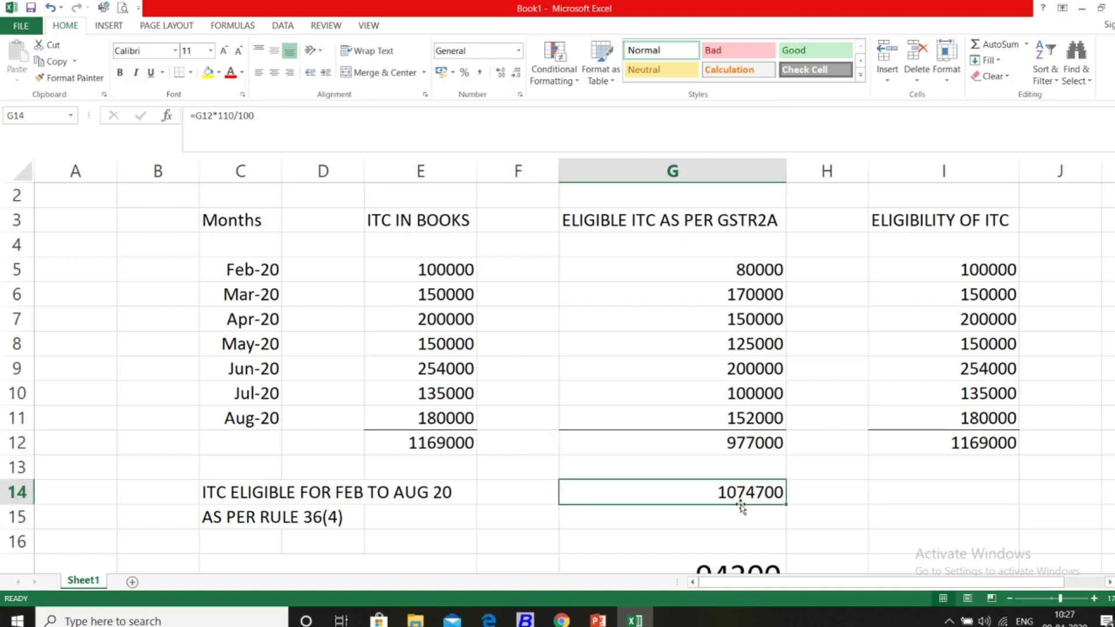
pyautogui.scroll(-1, 742, 507)
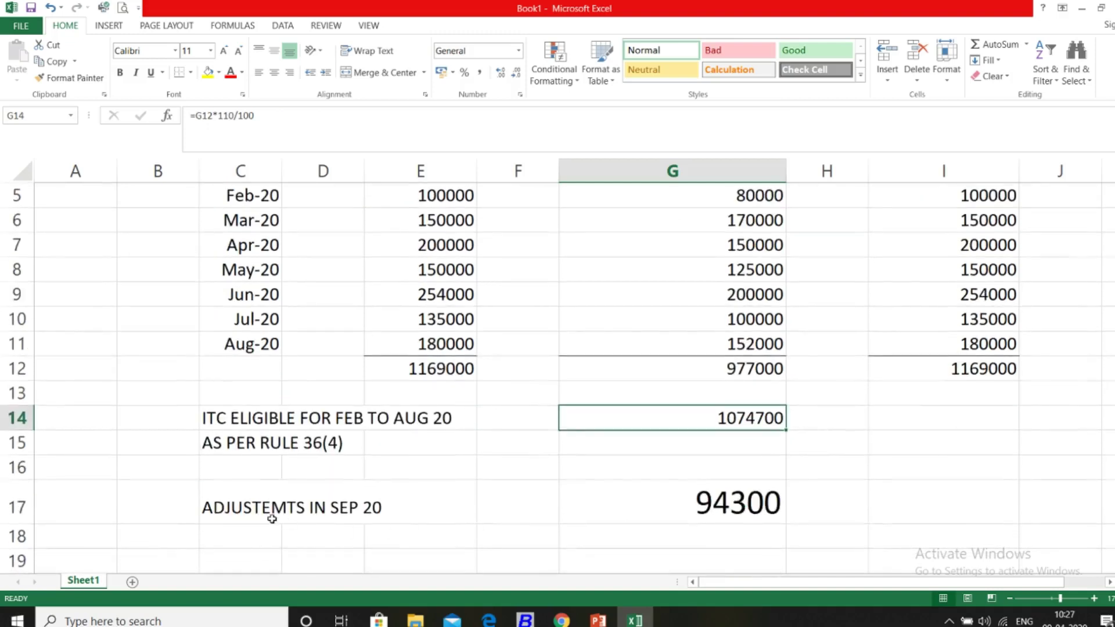
pyautogui.click(272, 518)
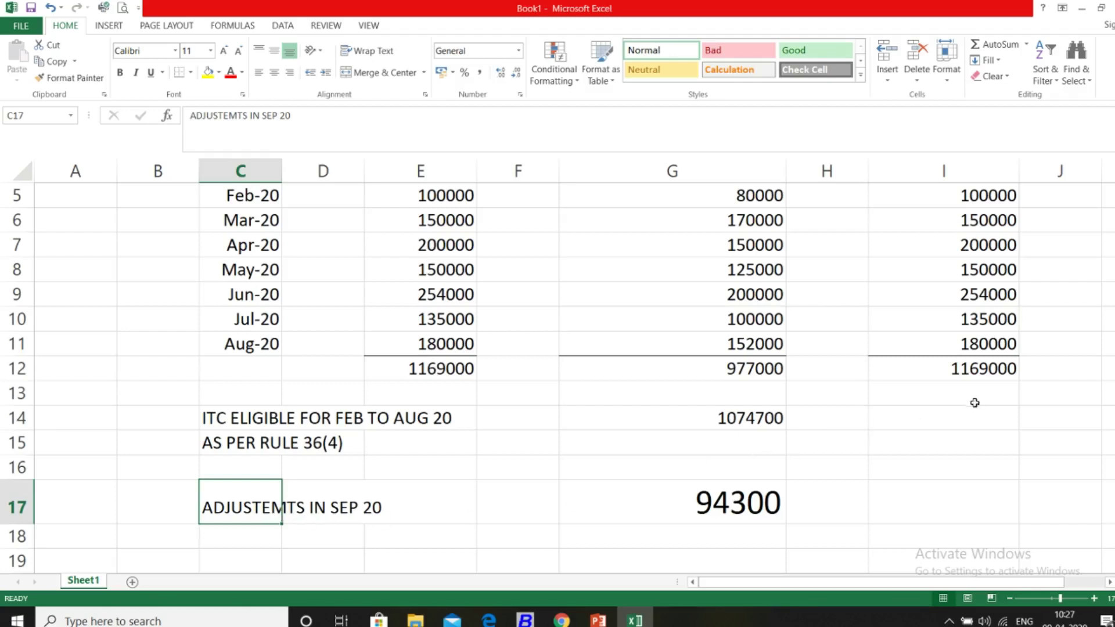
# Compare the ELIGIBILITY OF ITC total with the Rule 36(4) eligible ITC, and inspect the Sep 20 adjustment formula
pyautogui.click(991, 370)
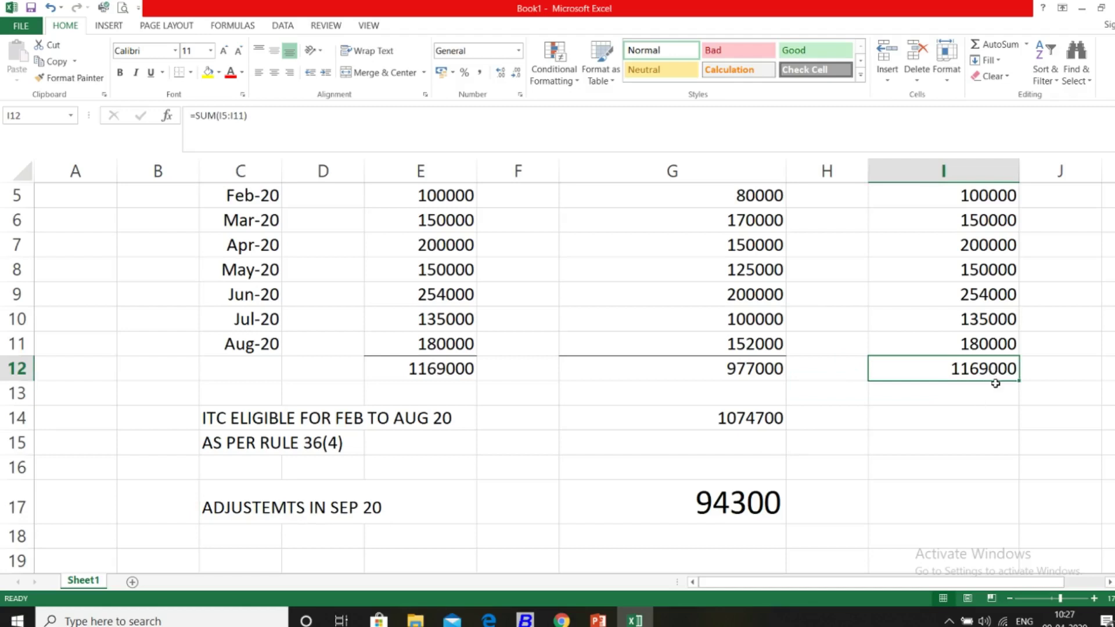
pyautogui.click(774, 416)
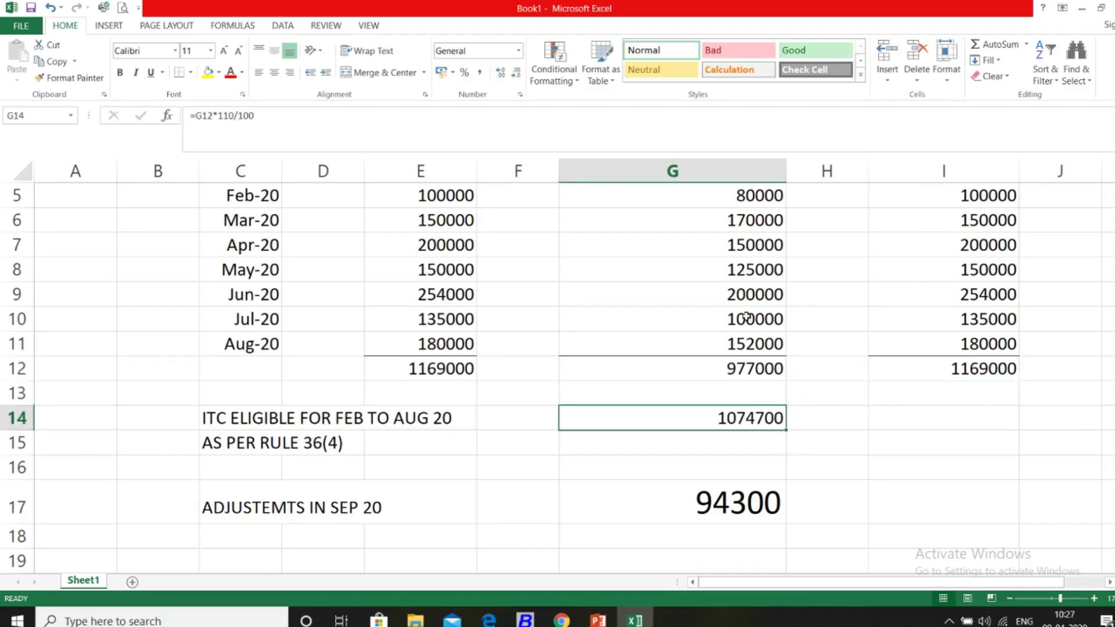
pyautogui.scroll(1, 747, 317)
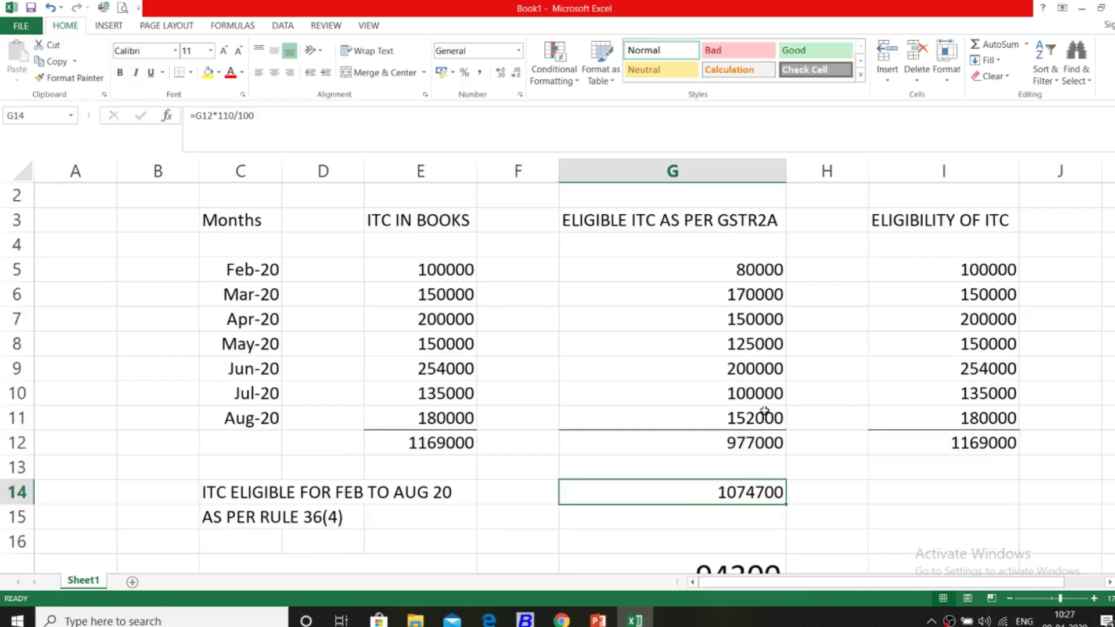
pyautogui.scroll(-1, 824, 517)
pyautogui.scroll(-1, 904, 493)
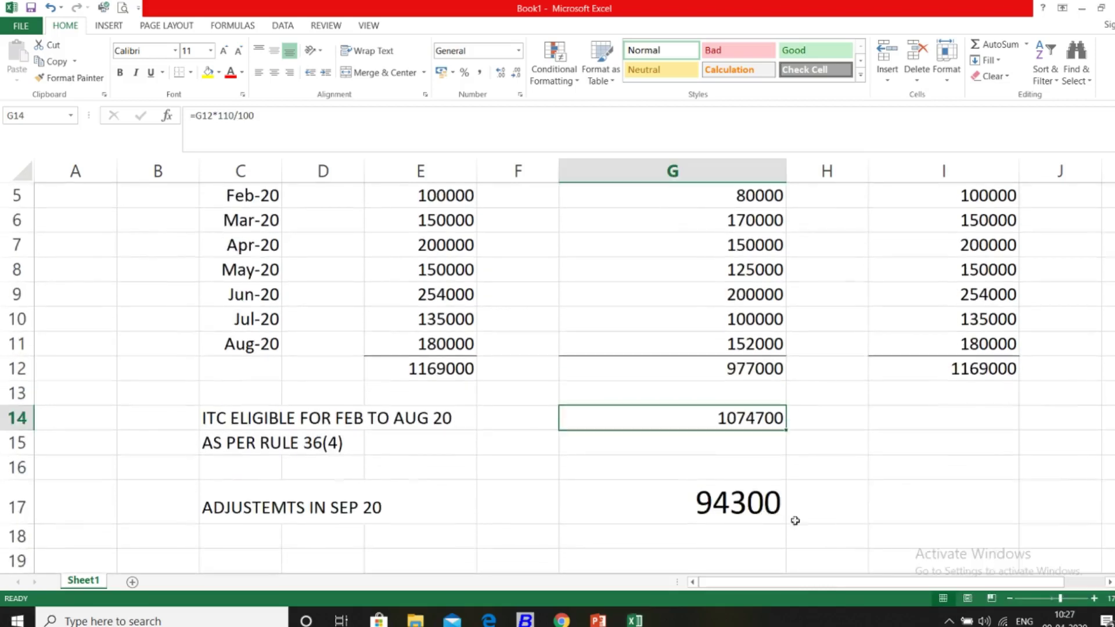
pyautogui.click(750, 504)
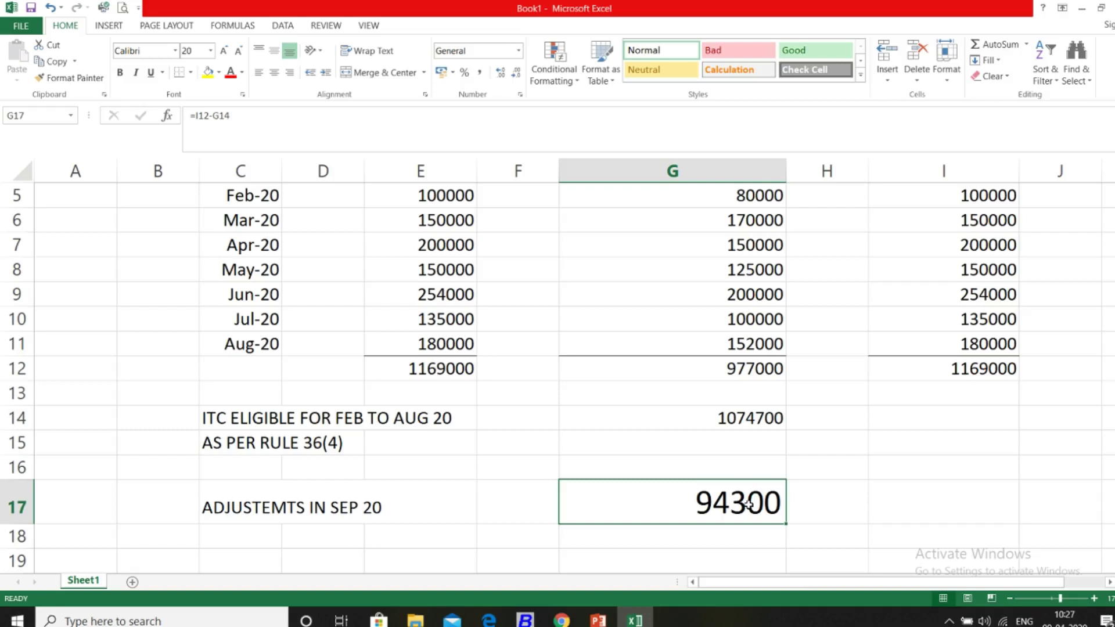
# Trace the Sep 20 adjustment from the GSTR2A total through the 110% eligible ITC formula and the ELIGIBILITY OF ITC total
pyautogui.scroll(1, 749, 504)
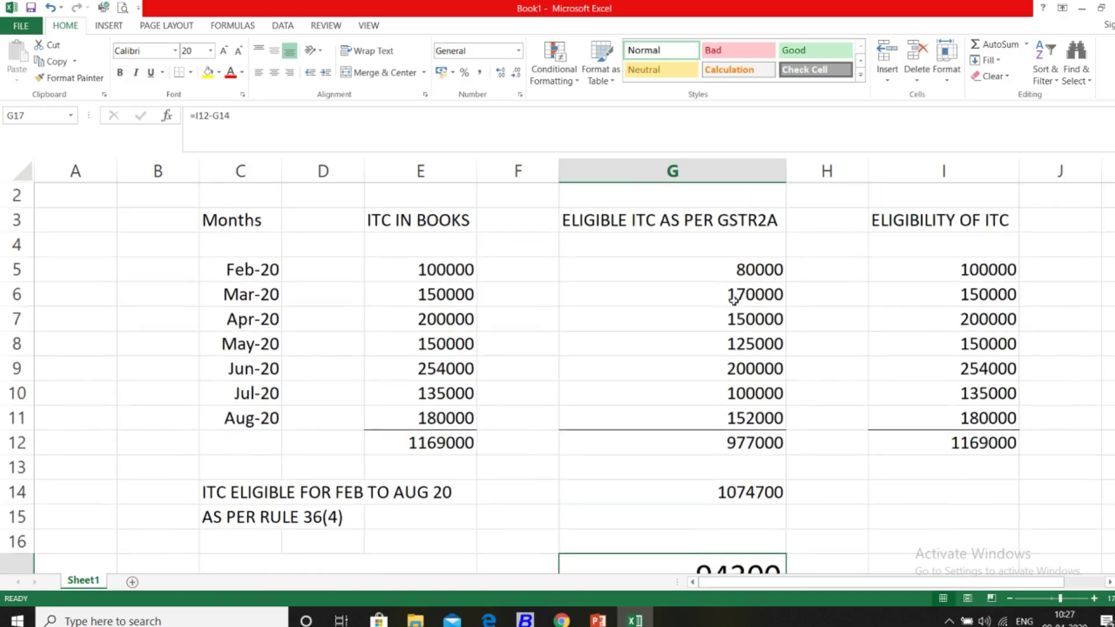
pyautogui.click(735, 445)
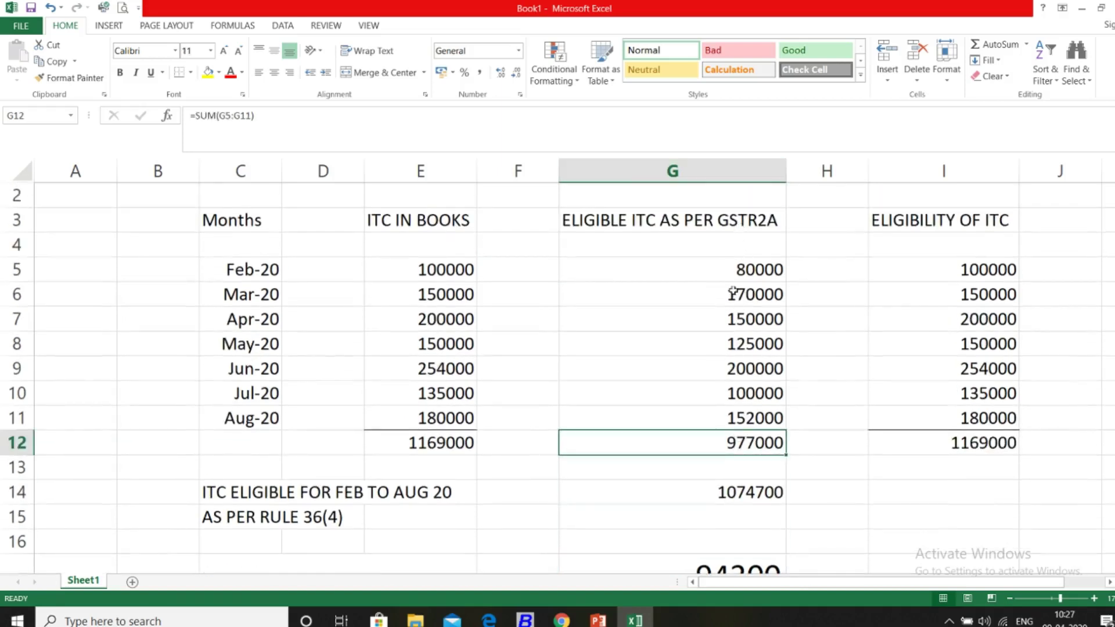
pyautogui.scroll(-1, 730, 439)
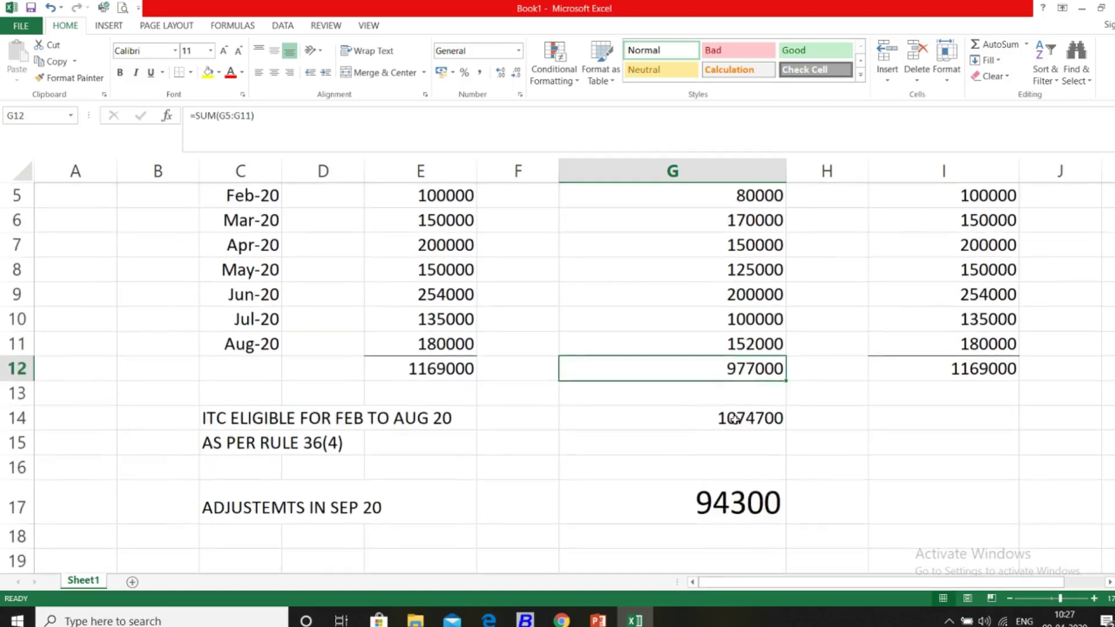
pyautogui.click(735, 416)
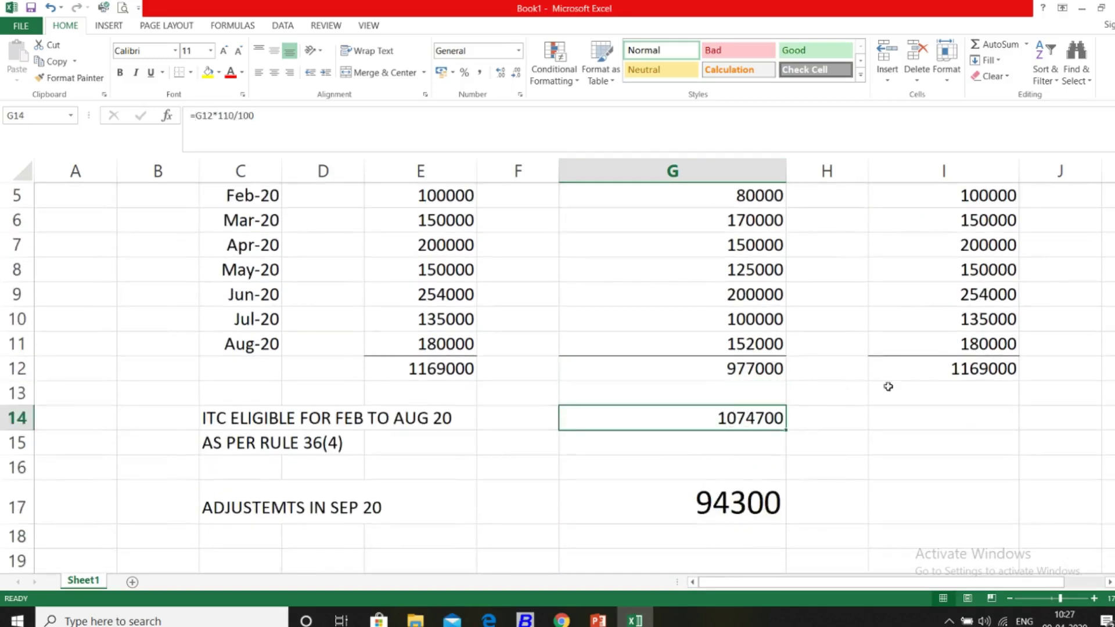
pyautogui.click(952, 368)
pyautogui.scroll(1, 961, 401)
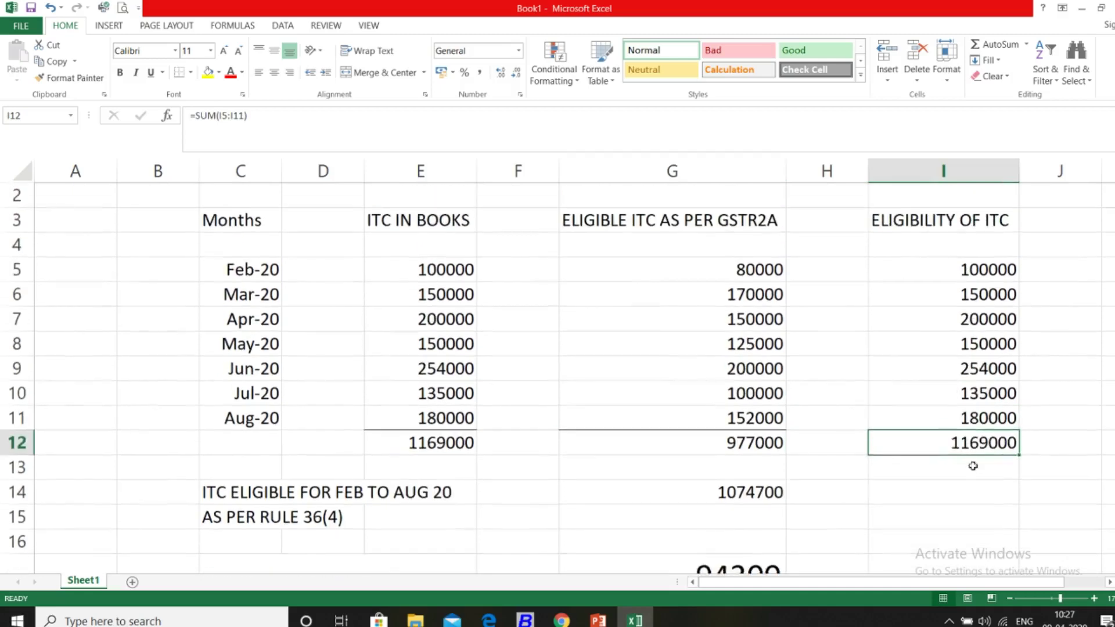
pyautogui.scroll(-1, 966, 458)
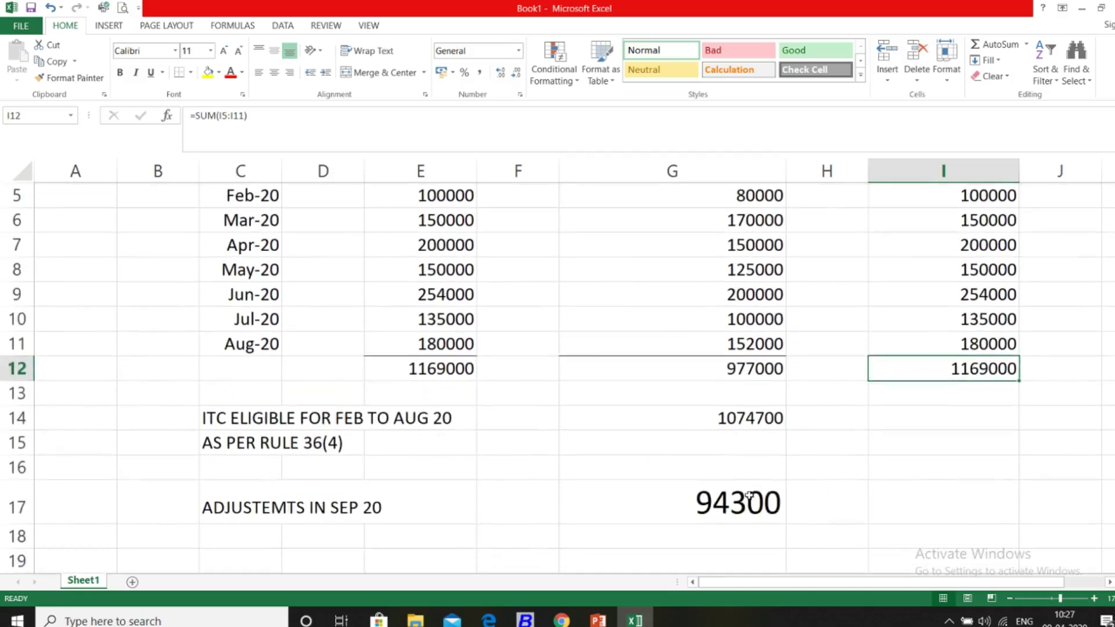
pyautogui.click(749, 495)
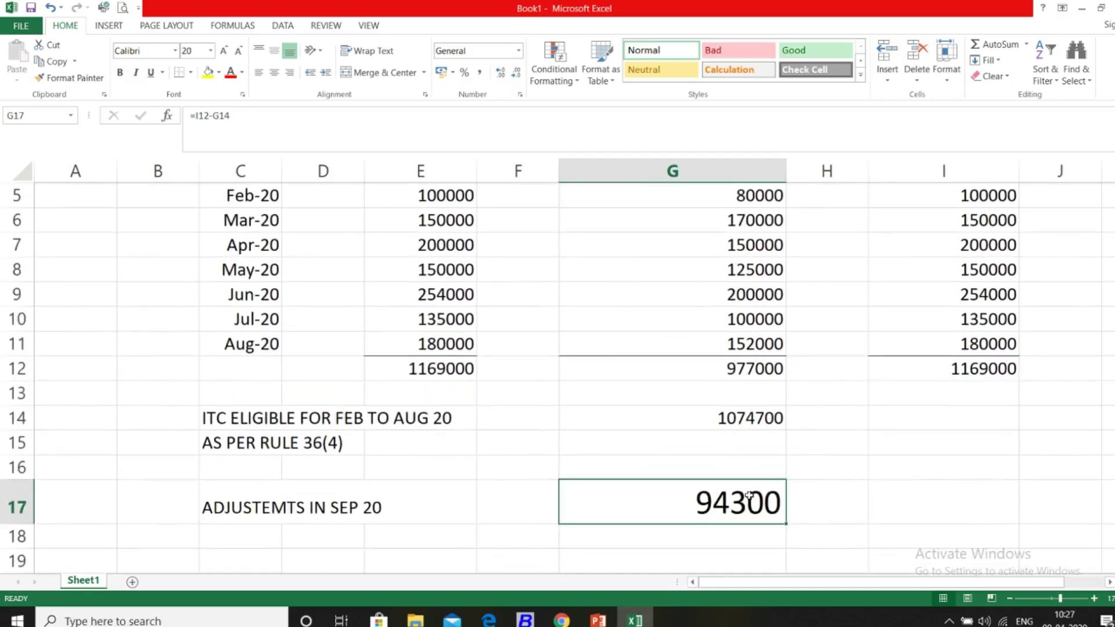
# Examine the Sep-20 books and GSTR2A amounts, the ITC AS PER RULE formula and the LESS label
pyautogui.scroll(-3, 738, 514)
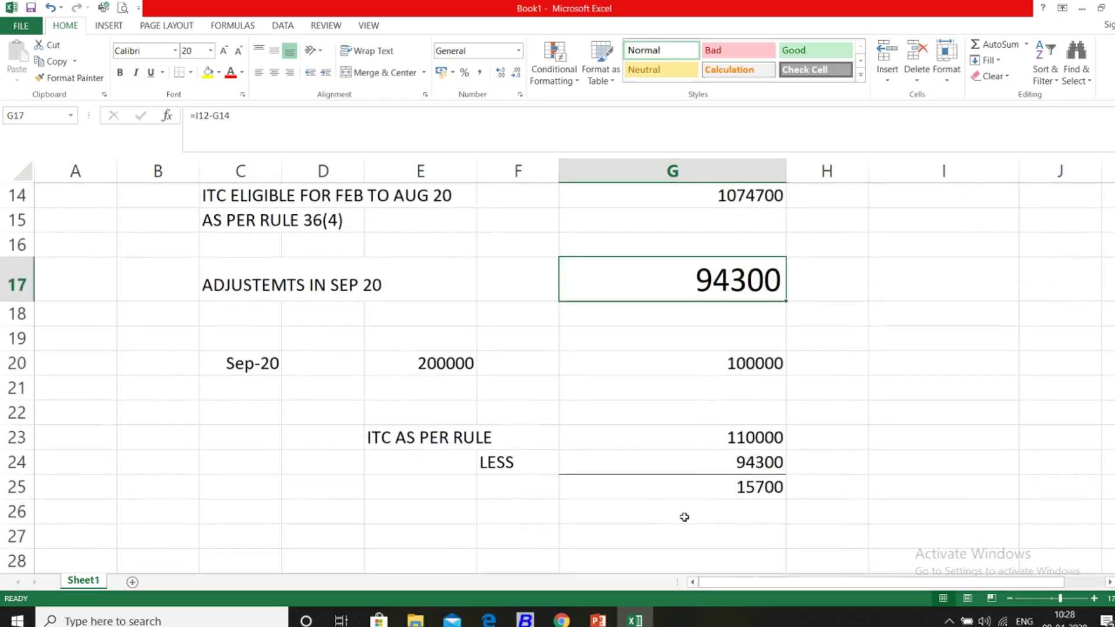
pyautogui.click(467, 362)
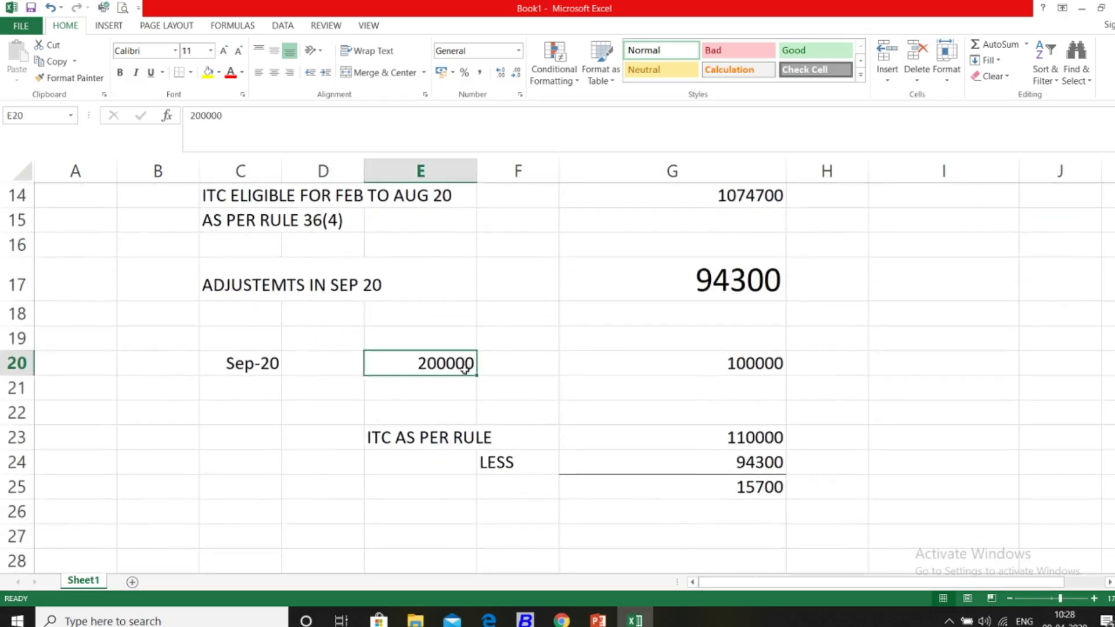
pyautogui.click(695, 365)
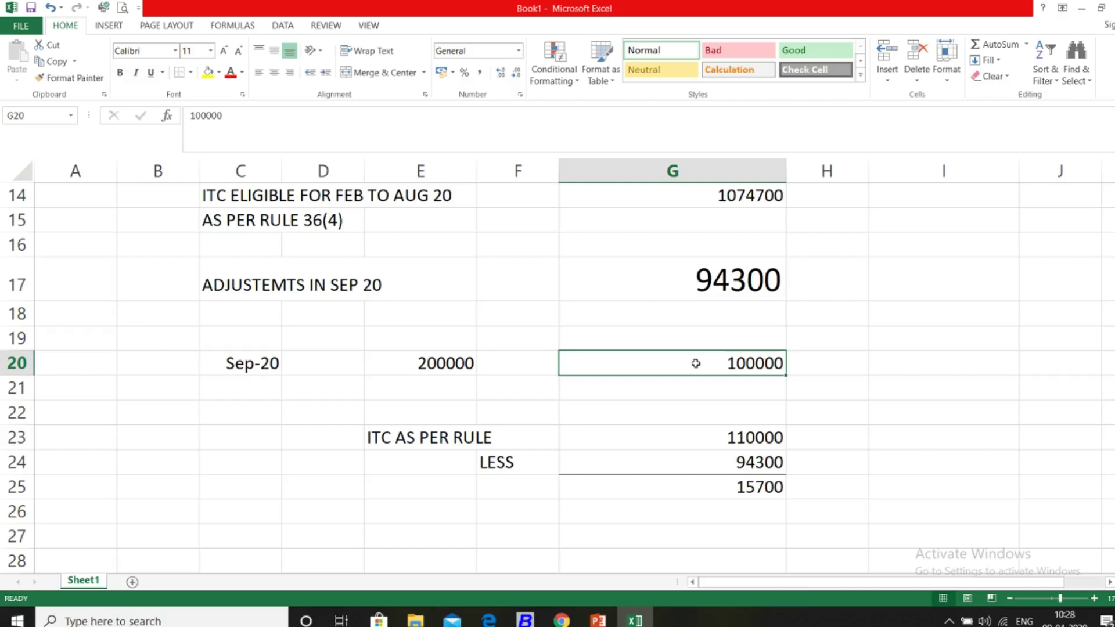
pyautogui.click(662, 438)
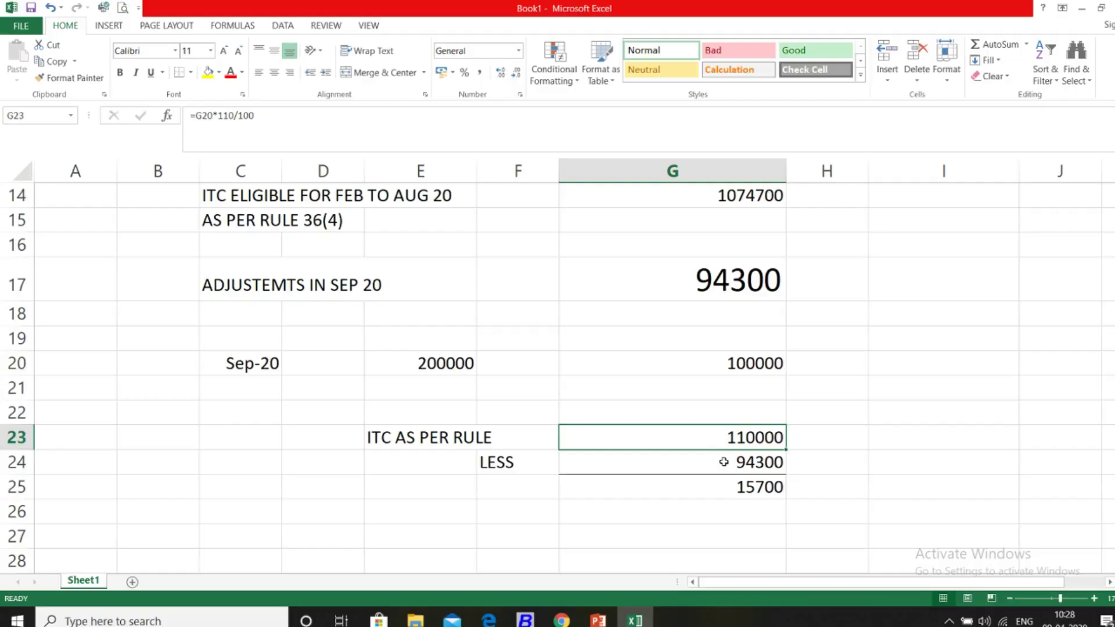
pyautogui.click(546, 463)
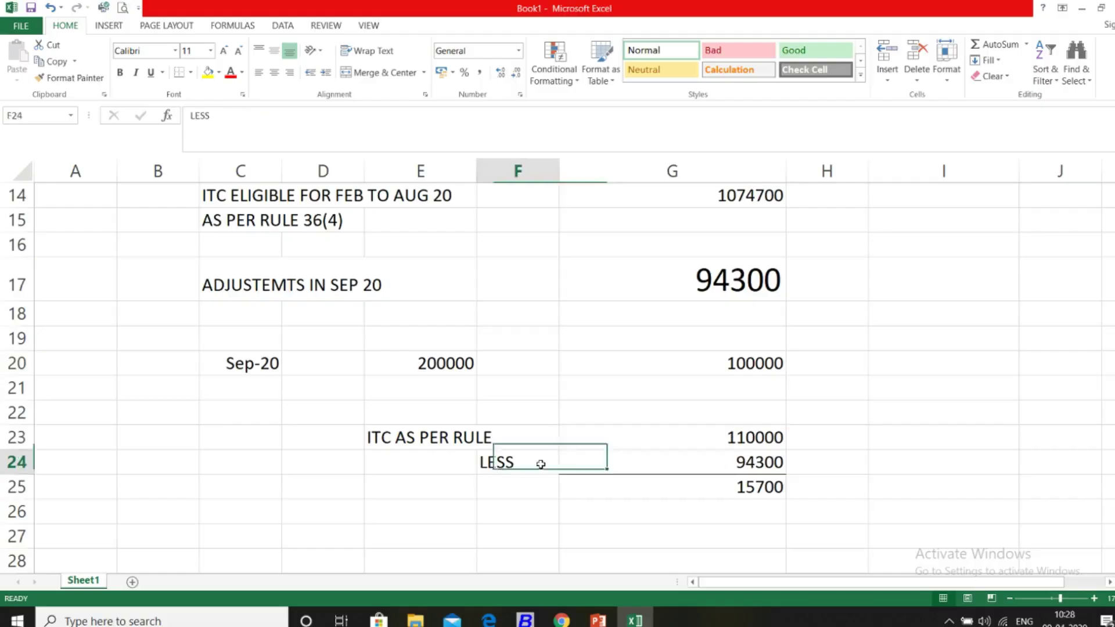
# Check the Sep 20 adjustment against the LESS amount, and inspect the net ITC formula for Sep-20
pyautogui.click(754, 268)
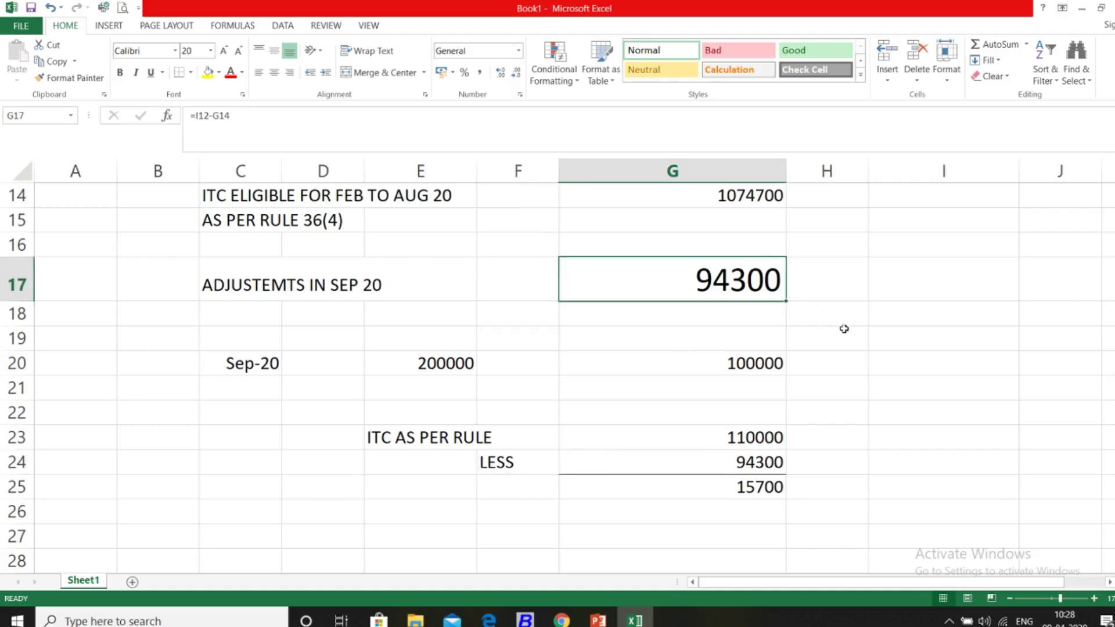
pyautogui.click(750, 455)
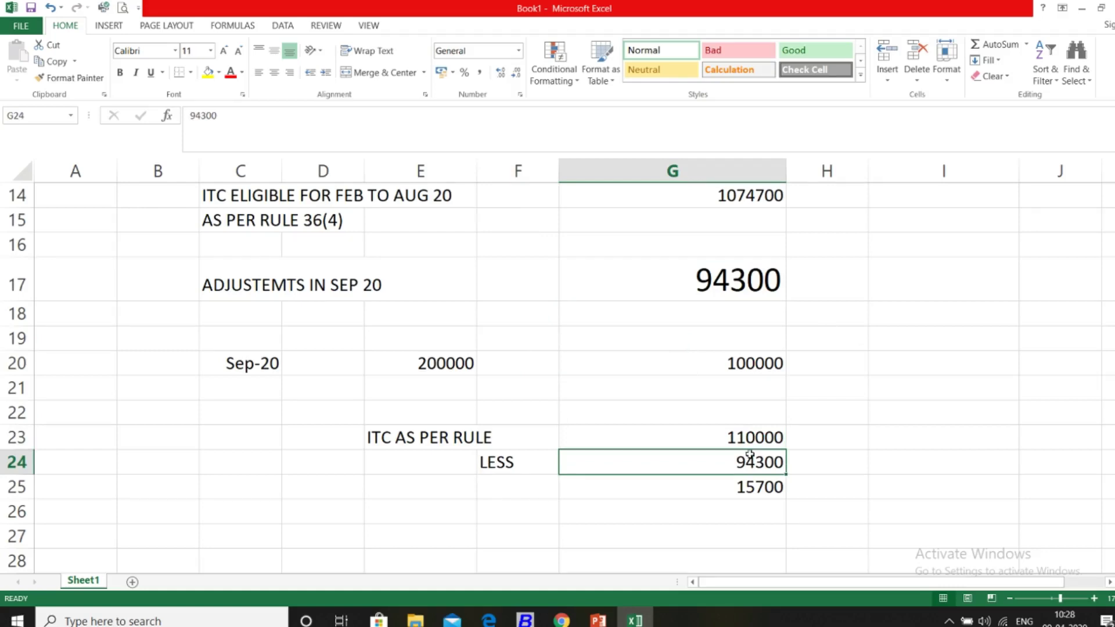
pyautogui.click(741, 487)
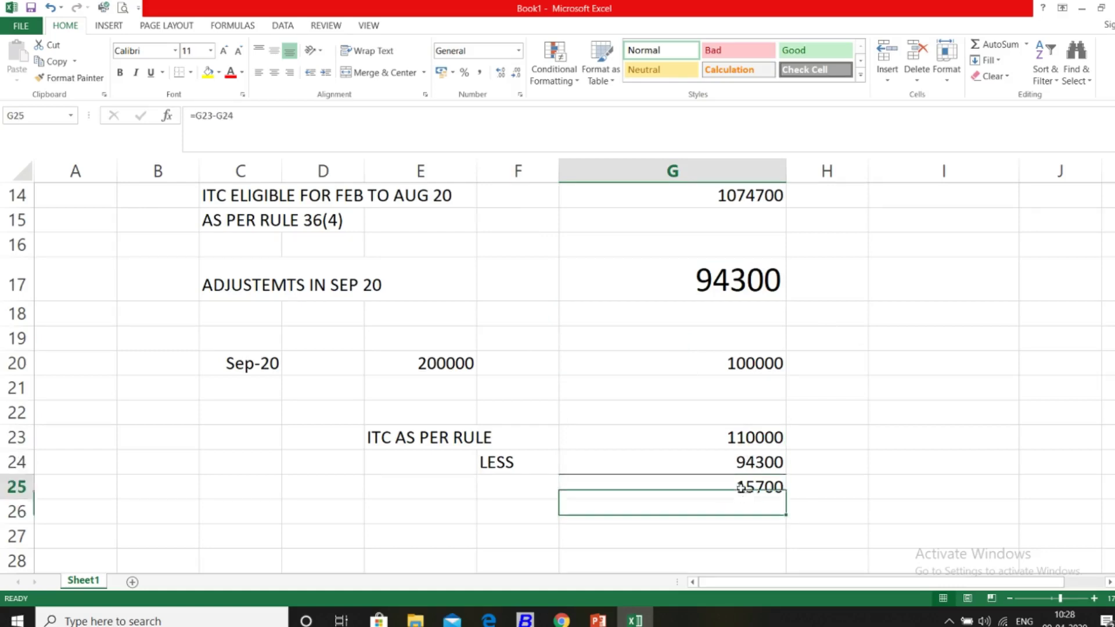
pyautogui.keyDown('ctrl'); pyautogui.scroll(2, 741, 486); pyautogui.keyUp('ctrl')
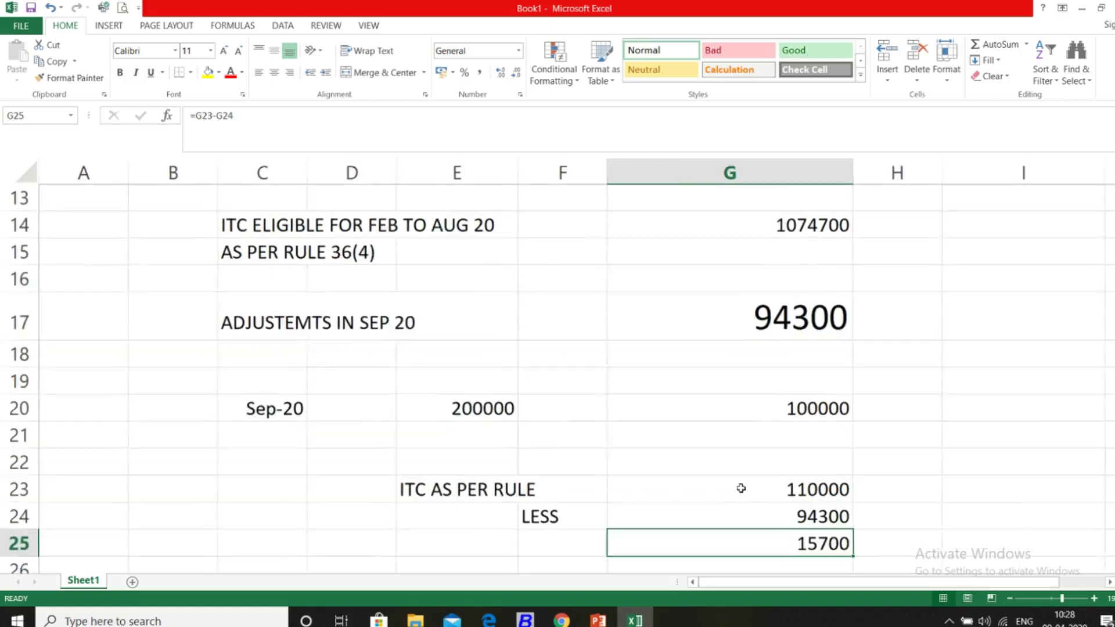
pyautogui.scroll(-1, 906, 480)
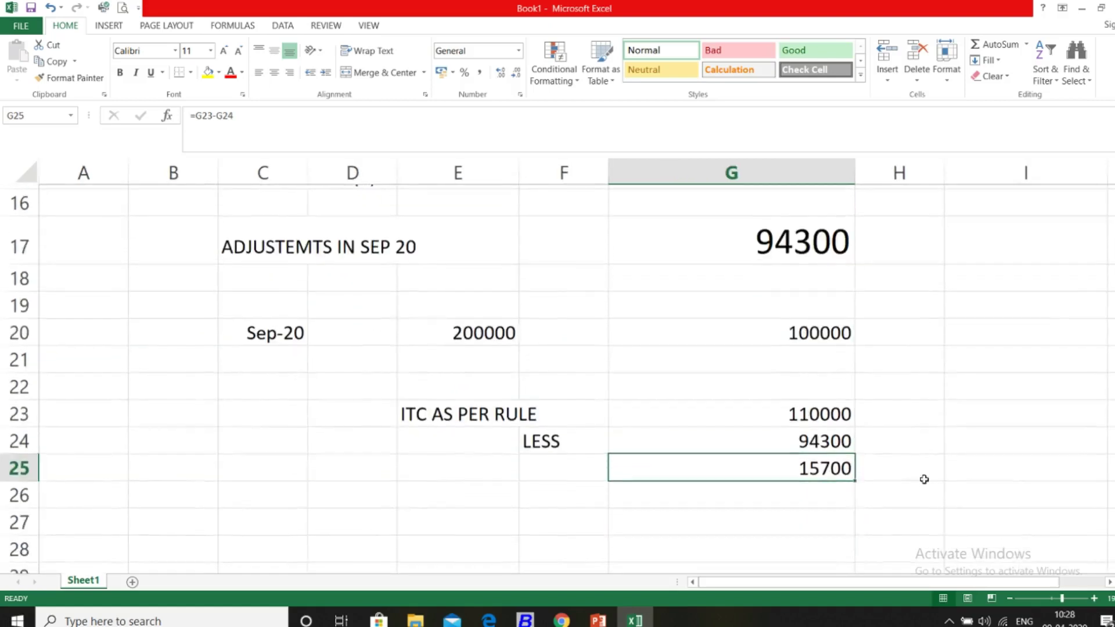
pyautogui.click(816, 507)
pyautogui.click(807, 464)
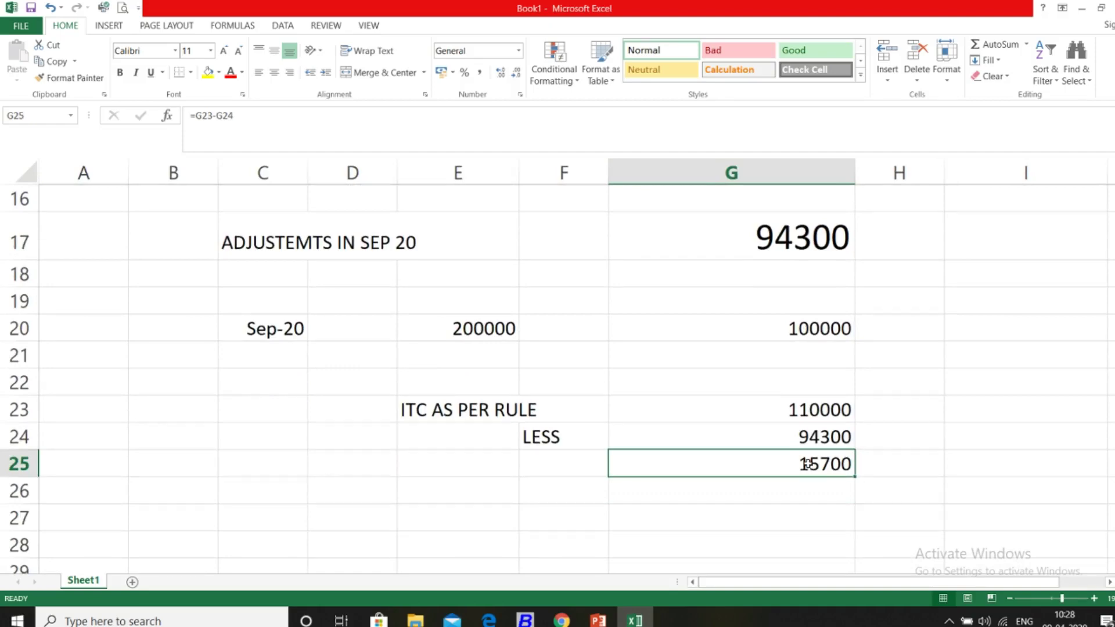
pyautogui.scroll(5, 837, 411)
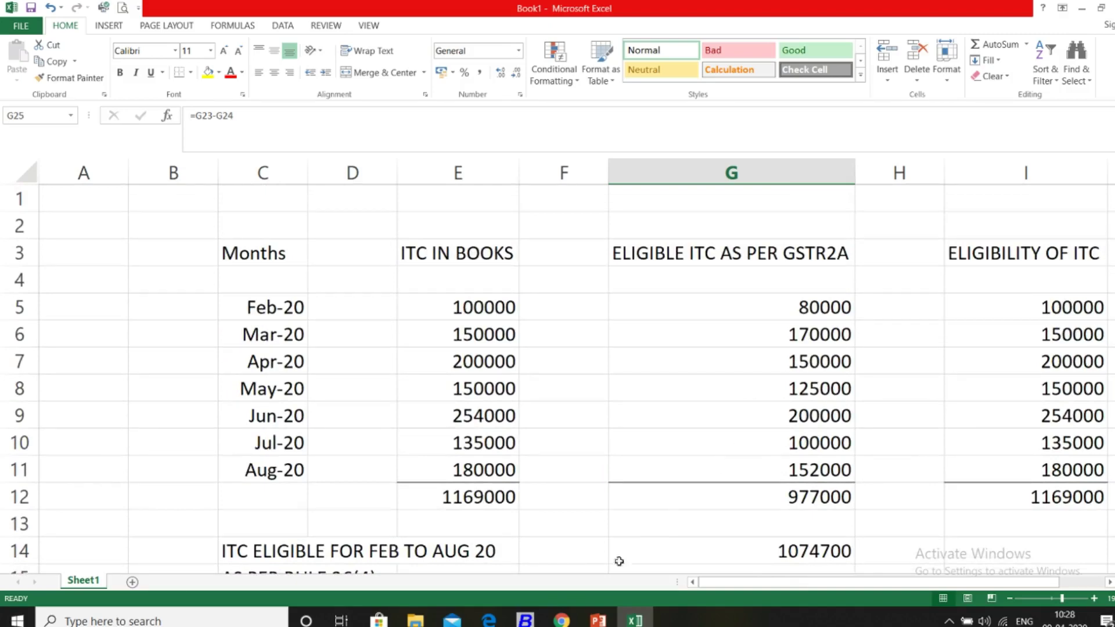
# Switch to the notification PDF in Chrome and highlight the word "cumulatively" in the proviso to Rule 36(4)
pyautogui.click(567, 620)
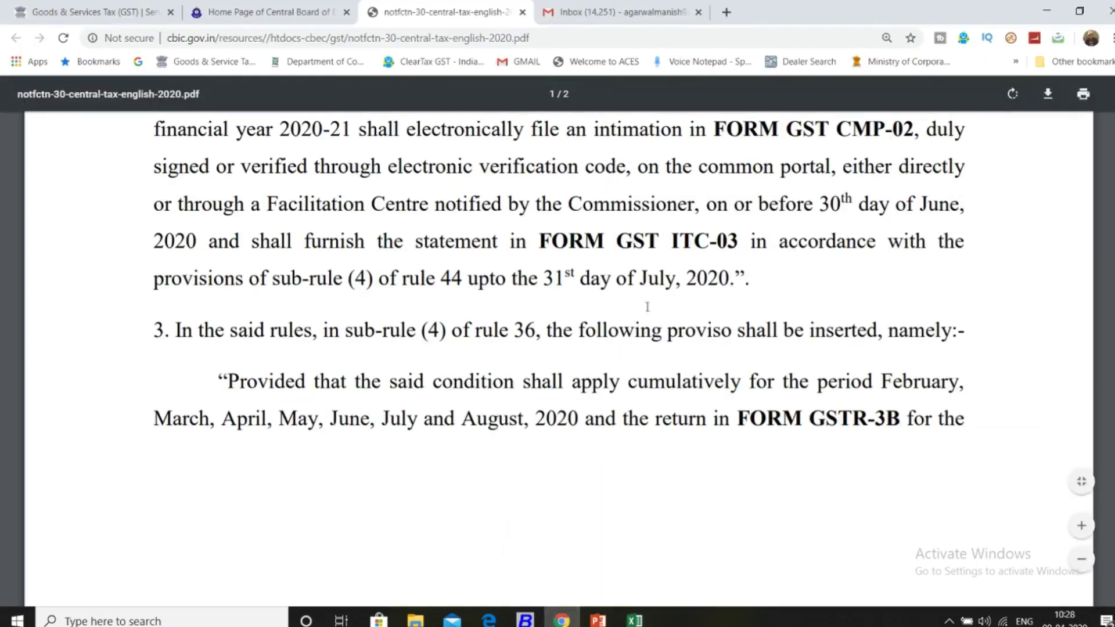
pyautogui.scroll(2, 659, 464)
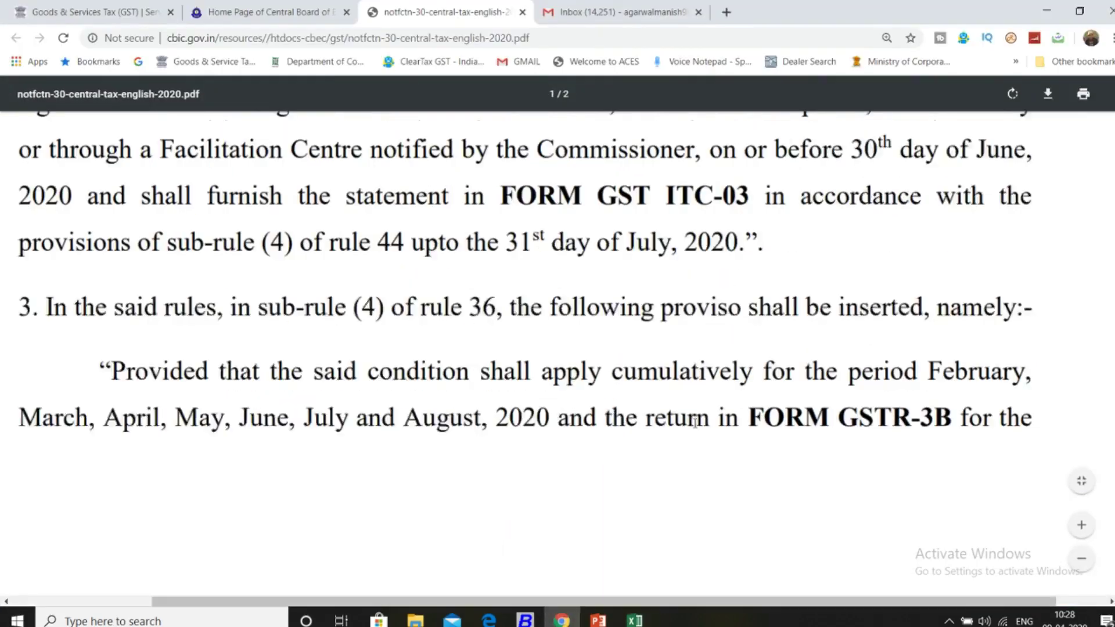
pyautogui.moveTo(628, 598); pyautogui.dragTo(584, 598)
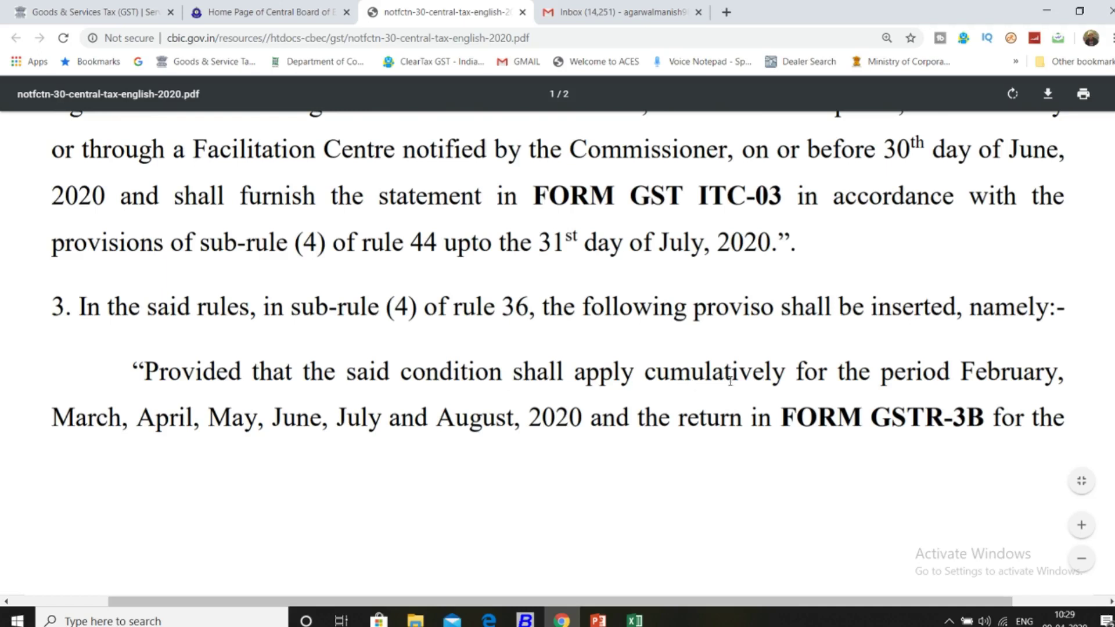
pyautogui.moveTo(621, 375); pyautogui.dragTo(795, 374)
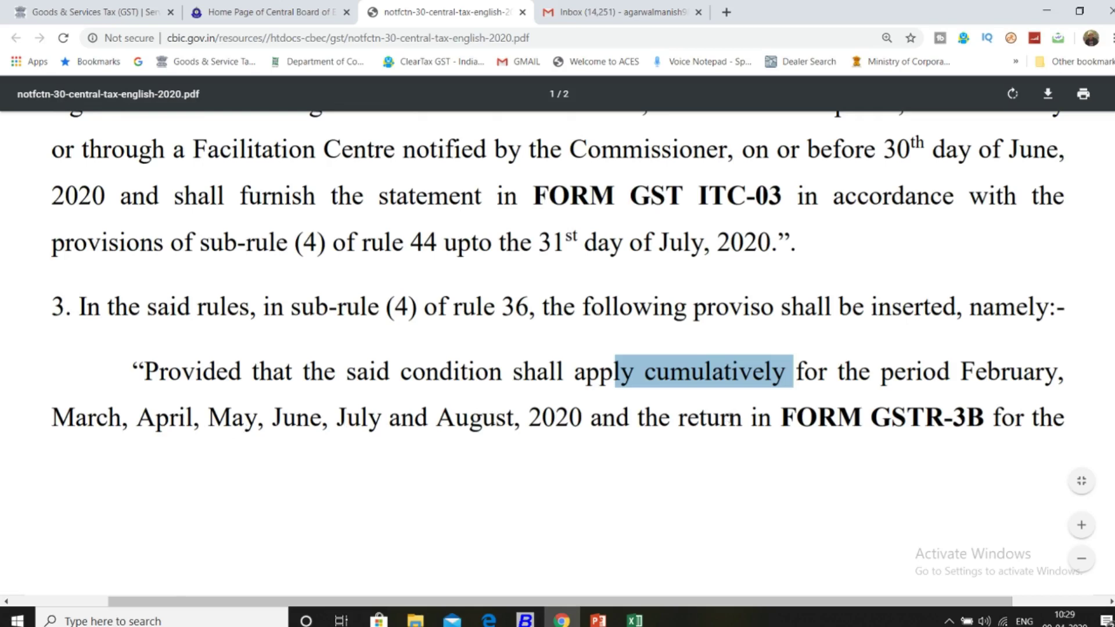
# Read the proviso's continuation on page 2 for tax period September, 2020, highlighting "cumulative adjustment"
pyautogui.scroll(-8, 920, 435)
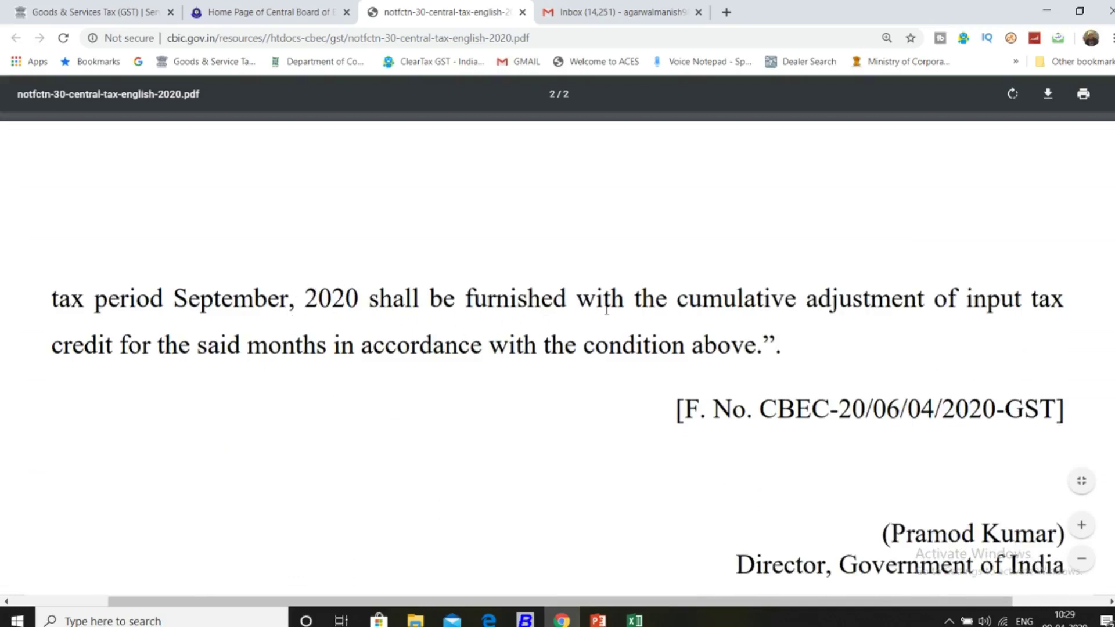
pyautogui.moveTo(679, 300); pyautogui.dragTo(949, 299)
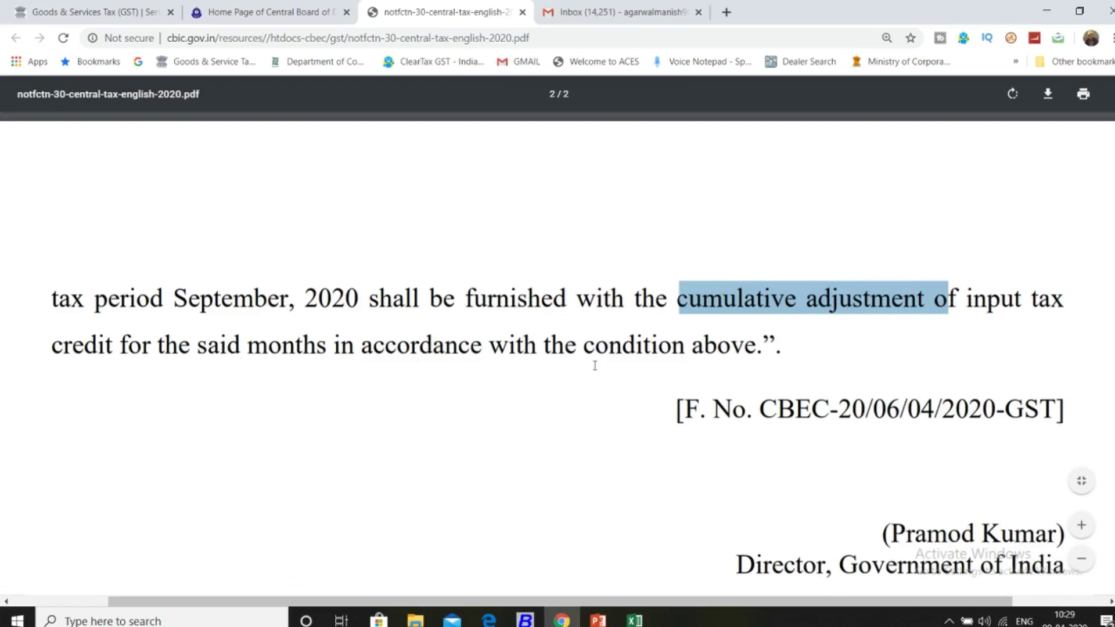
pyautogui.scroll(1, 595, 365)
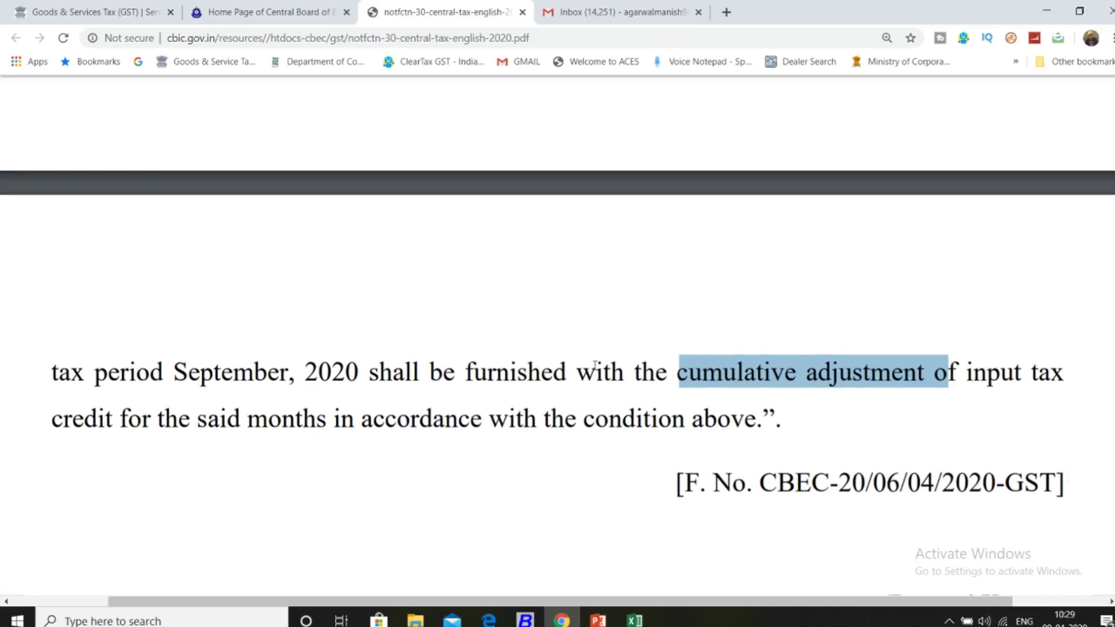
pyautogui.scroll(2, 610, 493)
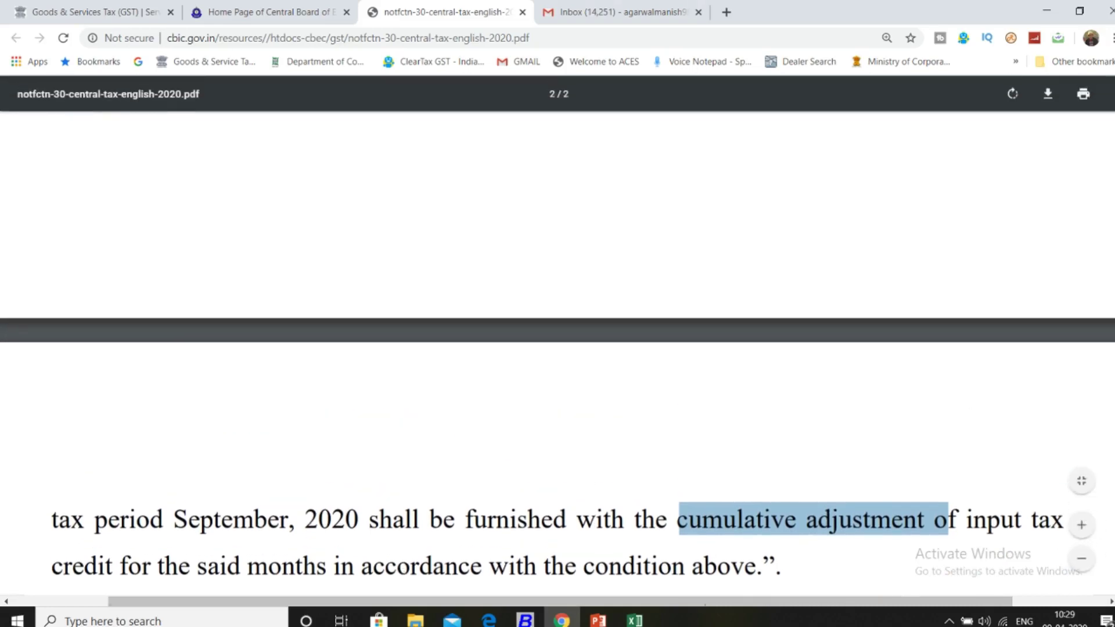
# Switch back to the Excel worksheet and review the Feb to Aug 20 ITC columns down to the Sep 20 adjustment
pyautogui.click(633, 620)
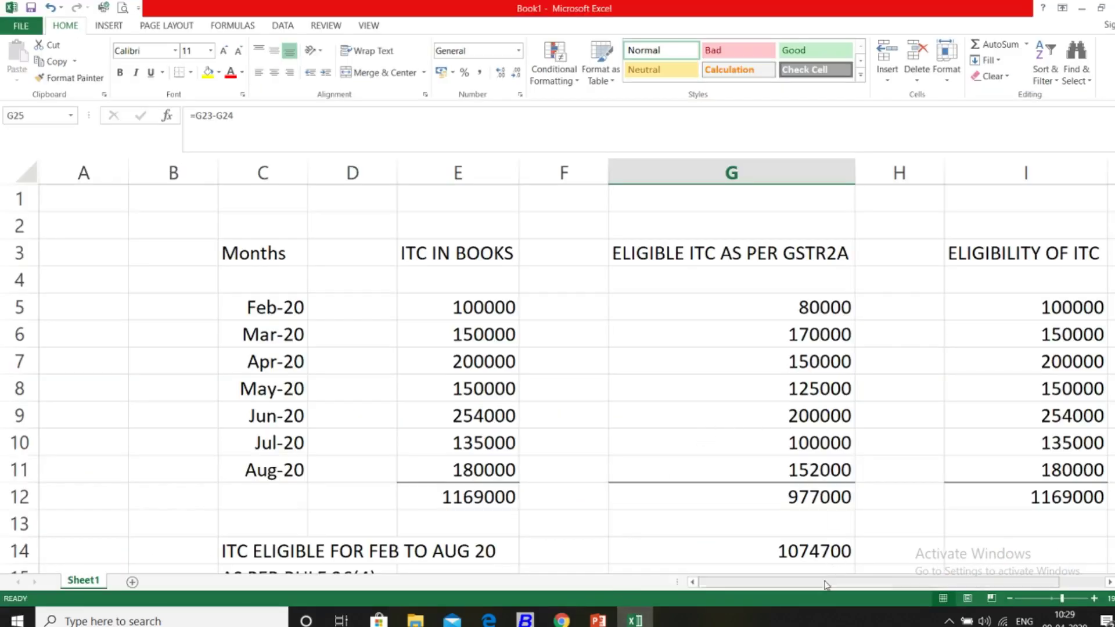
pyautogui.moveTo(828, 584); pyautogui.dragTo(895, 585)
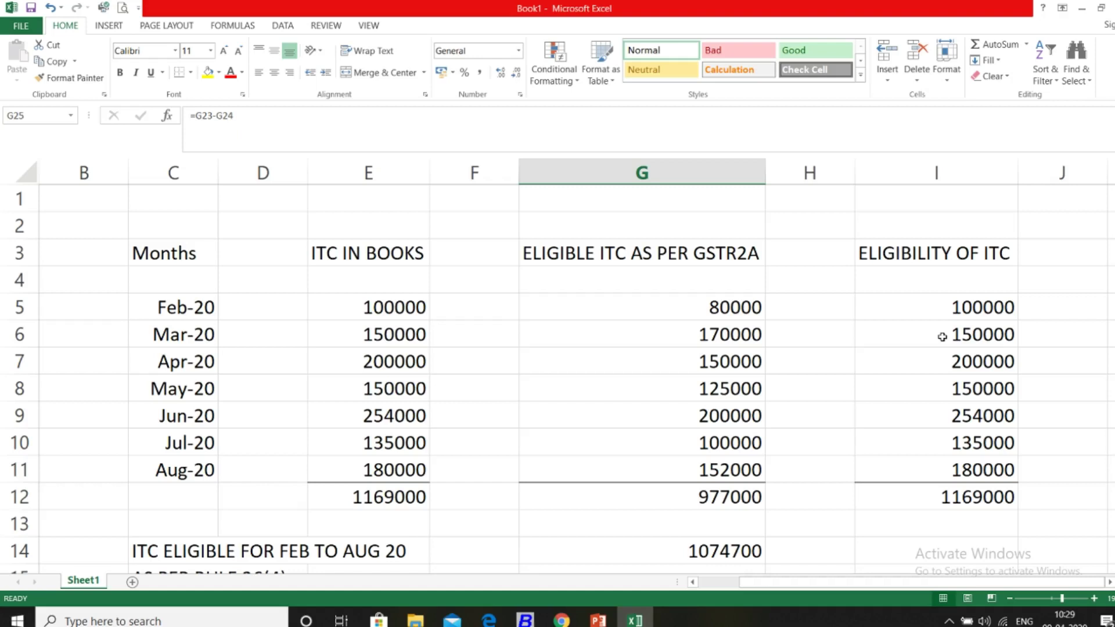
pyautogui.scroll(-2, 918, 436)
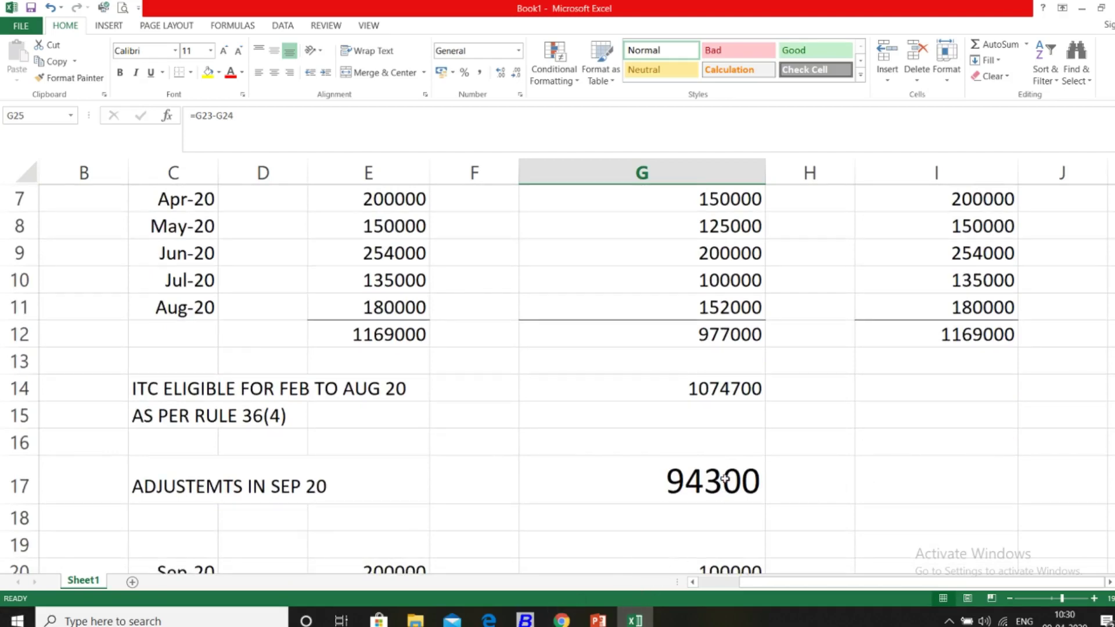
# Review the Sep-20 ITC as per rule less the adjustment, and return to the monthly ITC table
pyautogui.scroll(-1, 725, 479)
pyautogui.scroll(-2, 725, 479)
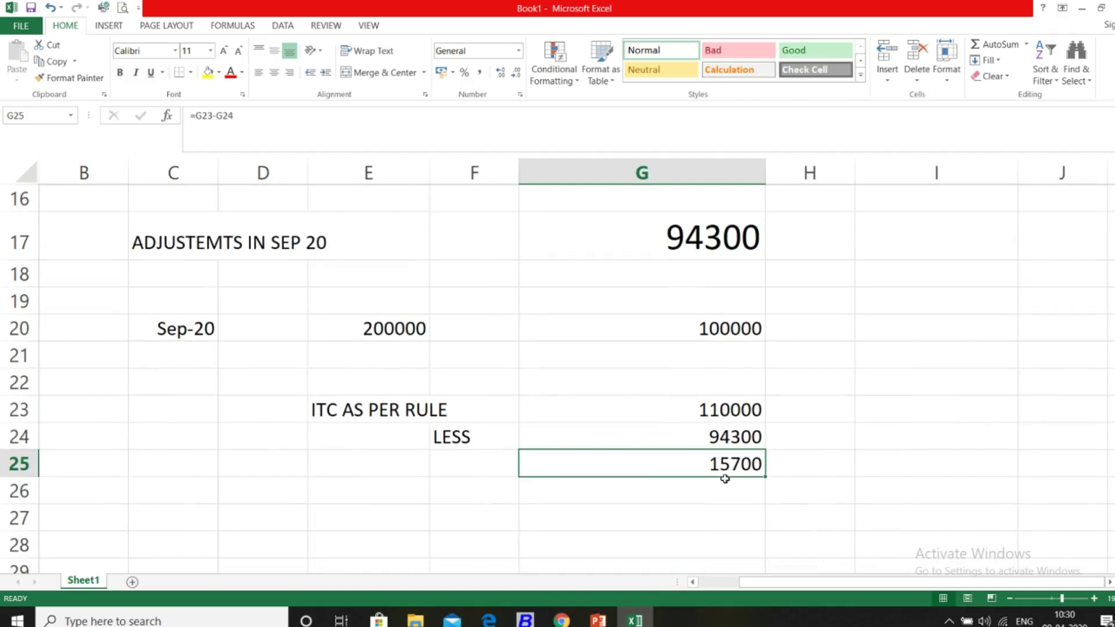
pyautogui.scroll(5, 725, 479)
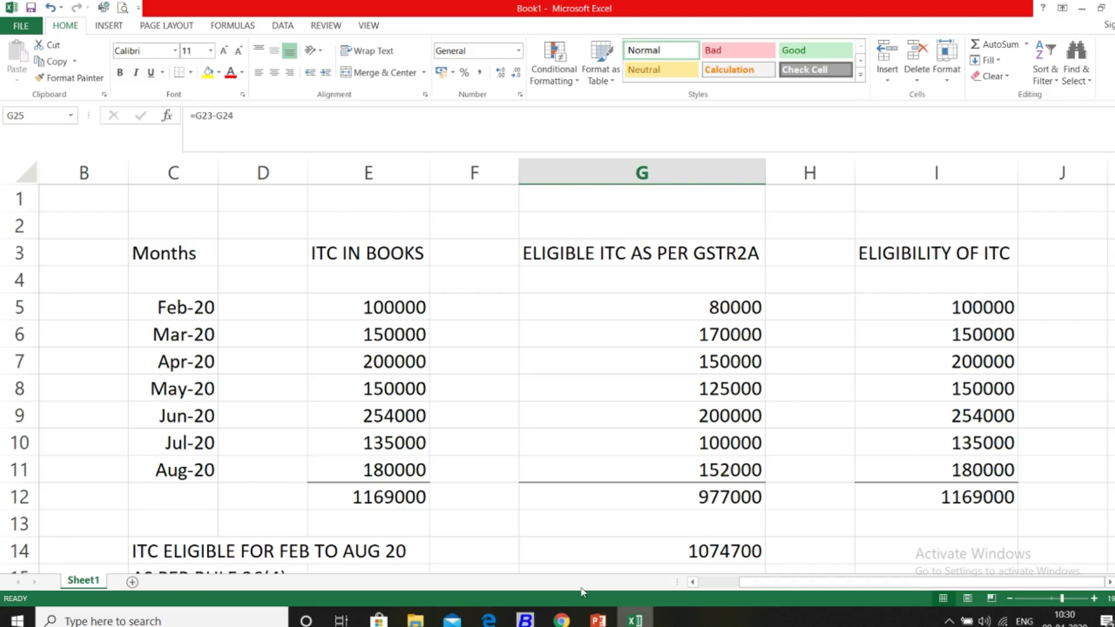
# Switch to Chrome and open gstplatform.com in a new tab, enlarging the page for readability
pyautogui.click(562, 621)
pyautogui.click(735, 12)
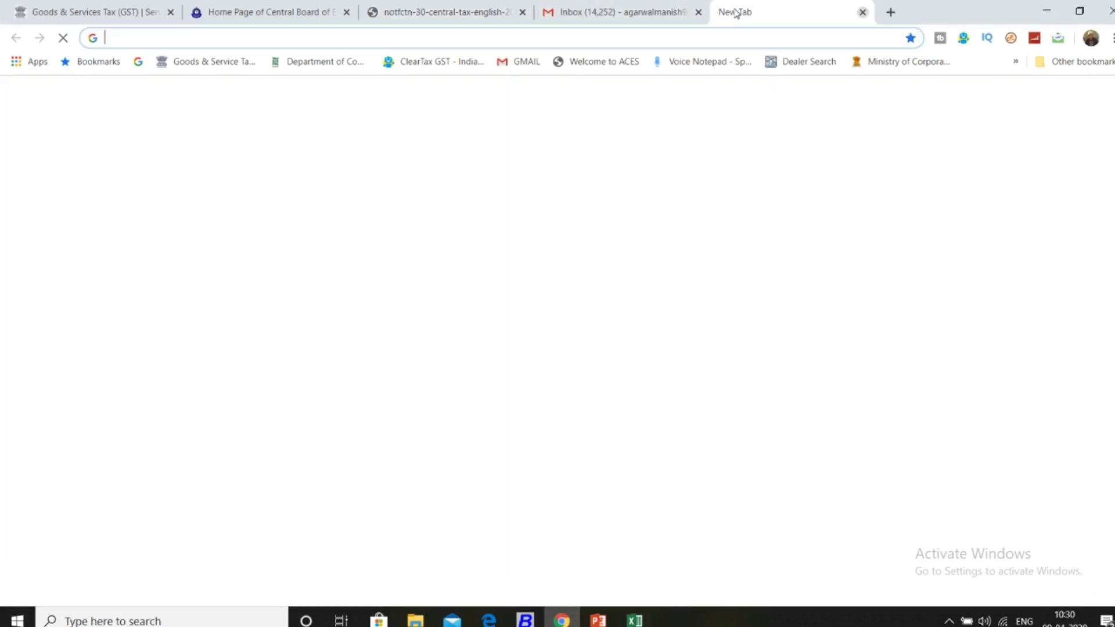
pyautogui.write('GSTPLATFORM.')
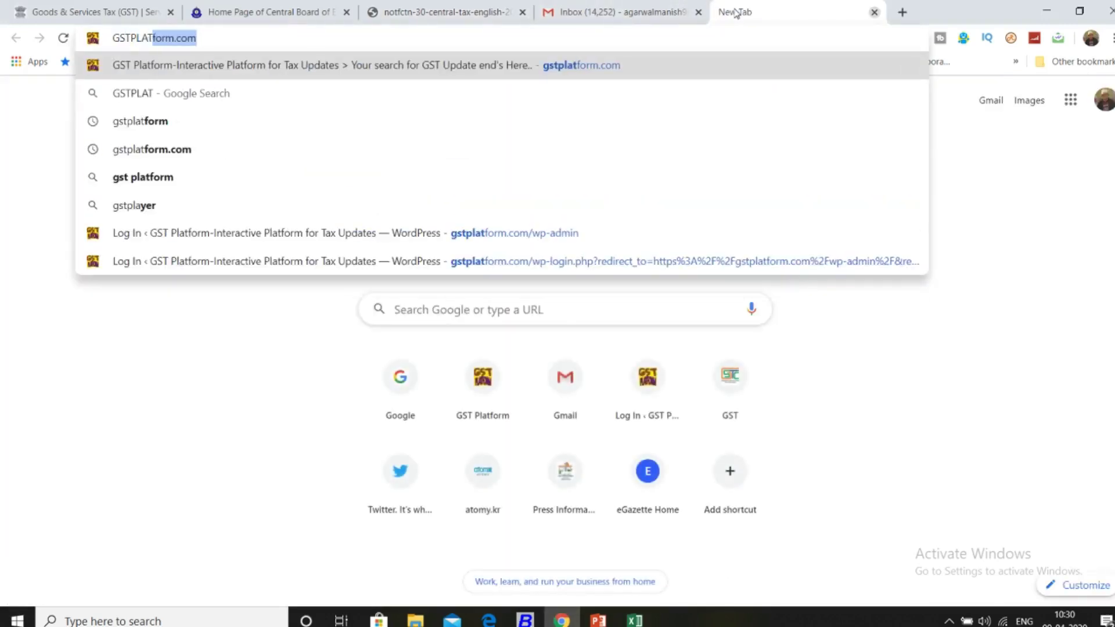
pyautogui.press('Return')
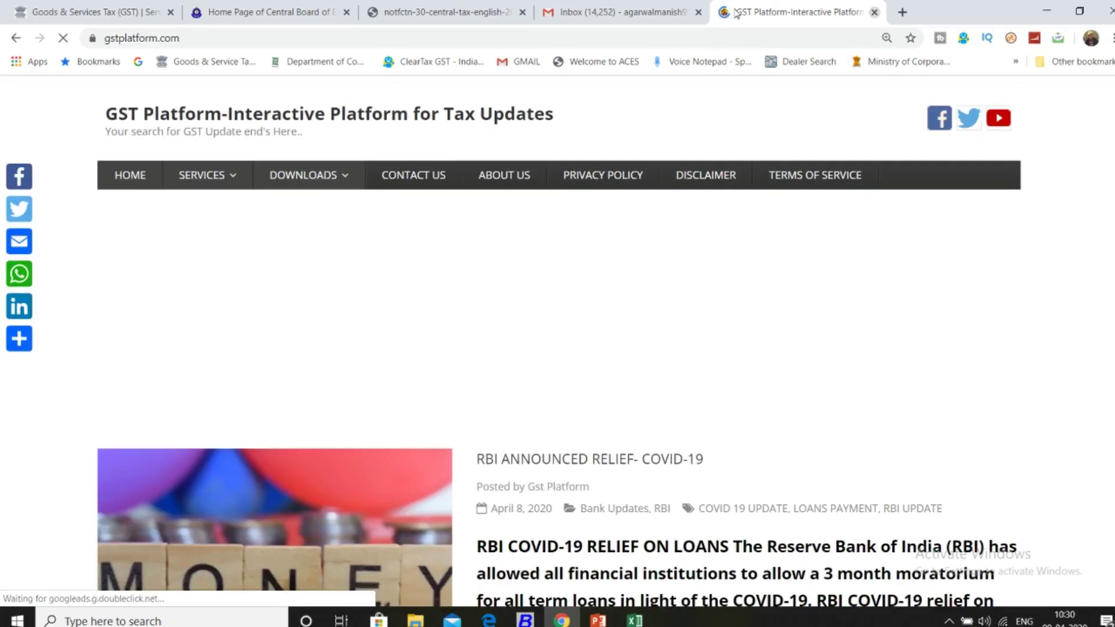
pyautogui.scroll(3, 566, 294)
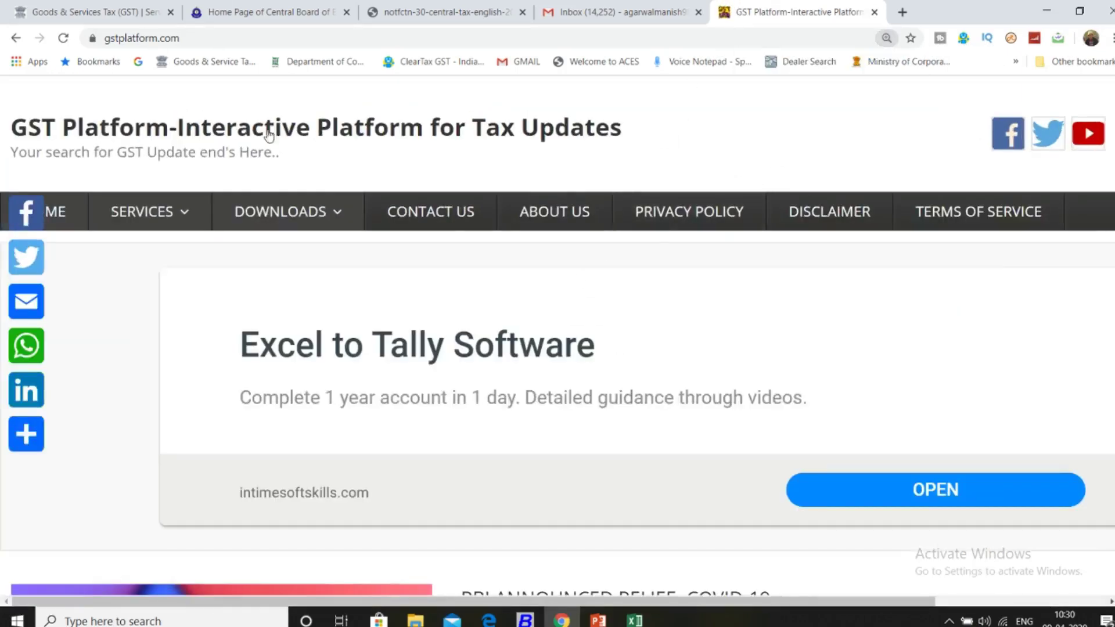
# Open the website's Contact Us page and look through its query form down to the submit option
pyautogui.click(399, 217)
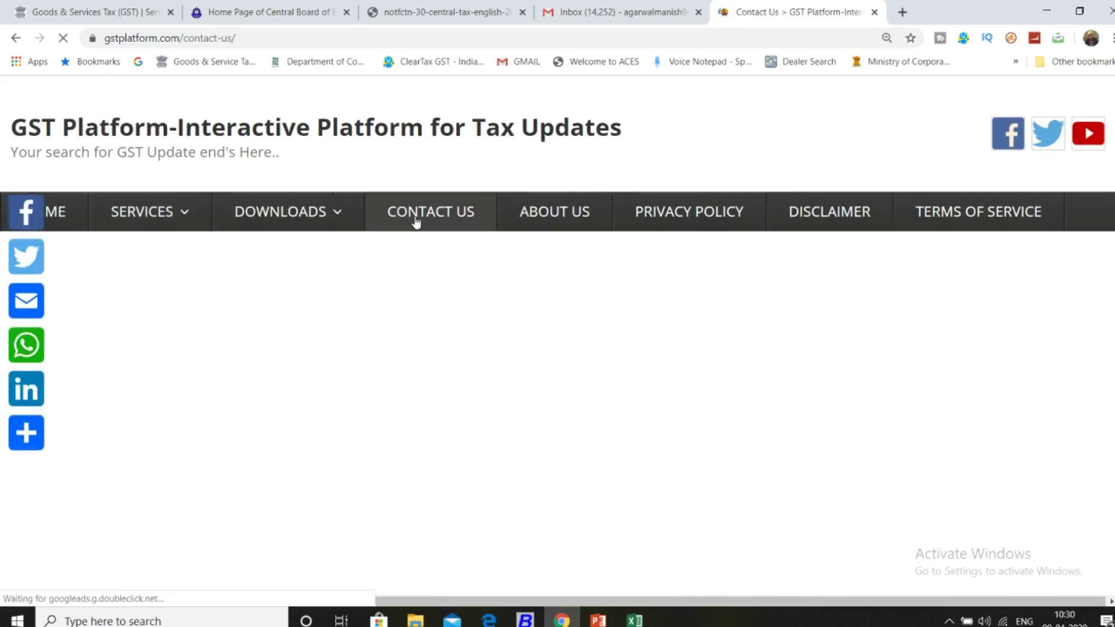
pyautogui.scroll(-14, 417, 279)
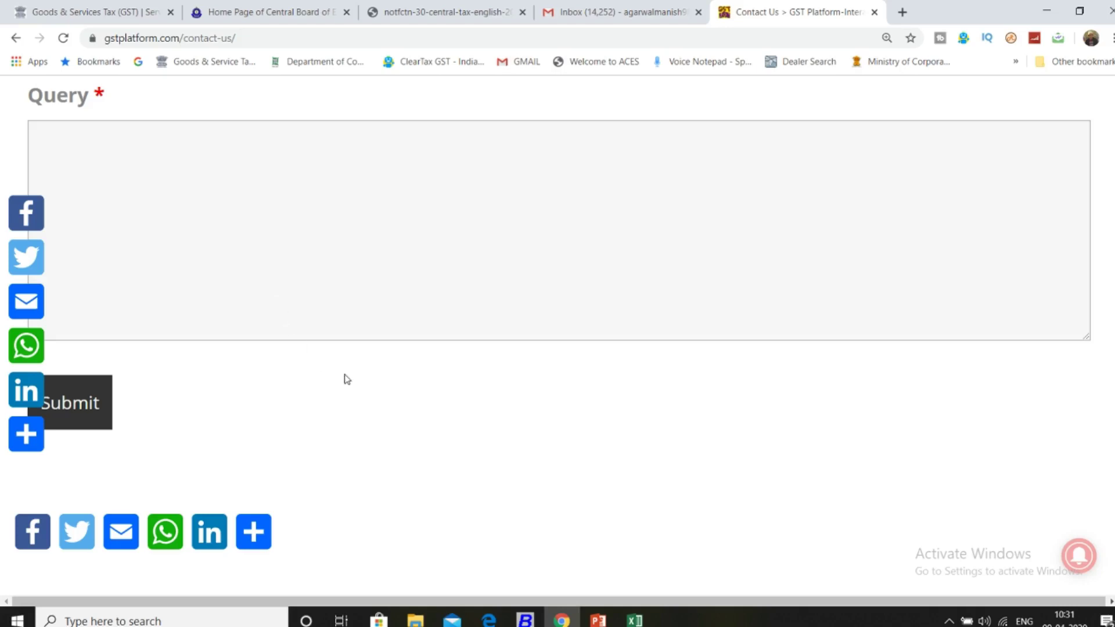
pyautogui.scroll(15, 348, 360)
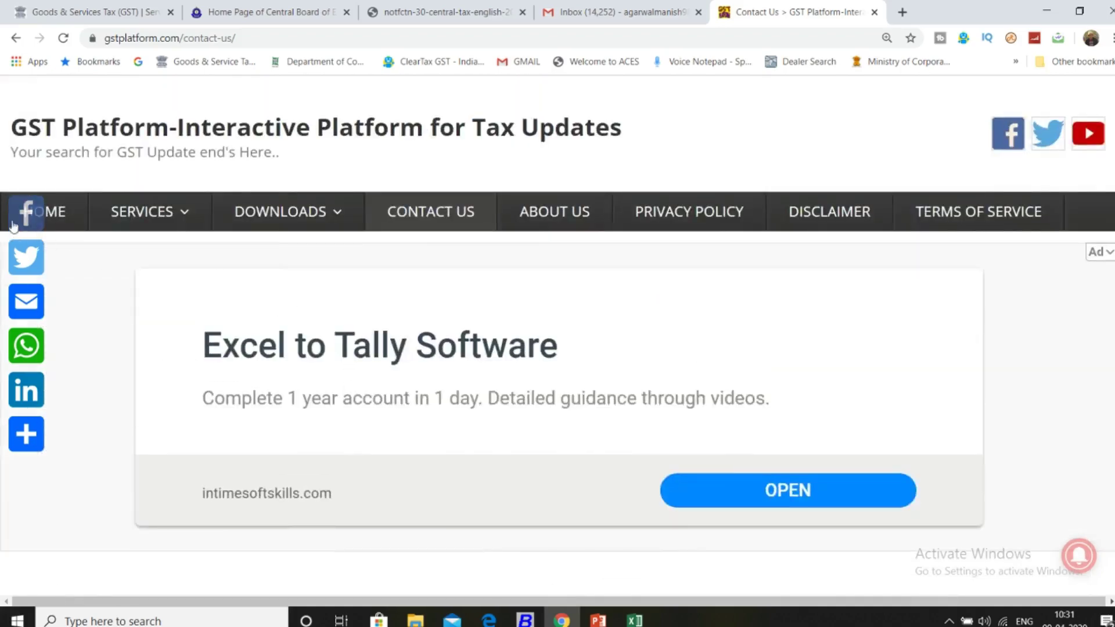
# Return to the GST Platform home page and browse the recent tax update posts
pyautogui.click(55, 212)
pyautogui.scroll(-3, 581, 319)
pyautogui.scroll(-3, 639, 352)
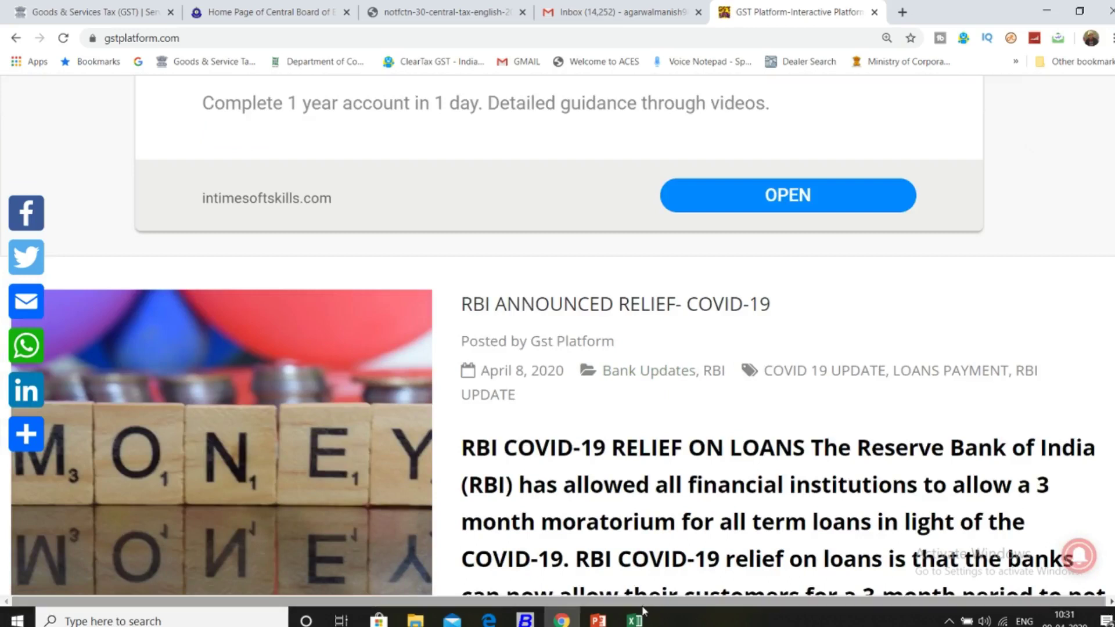
pyautogui.scroll(-3, 654, 399)
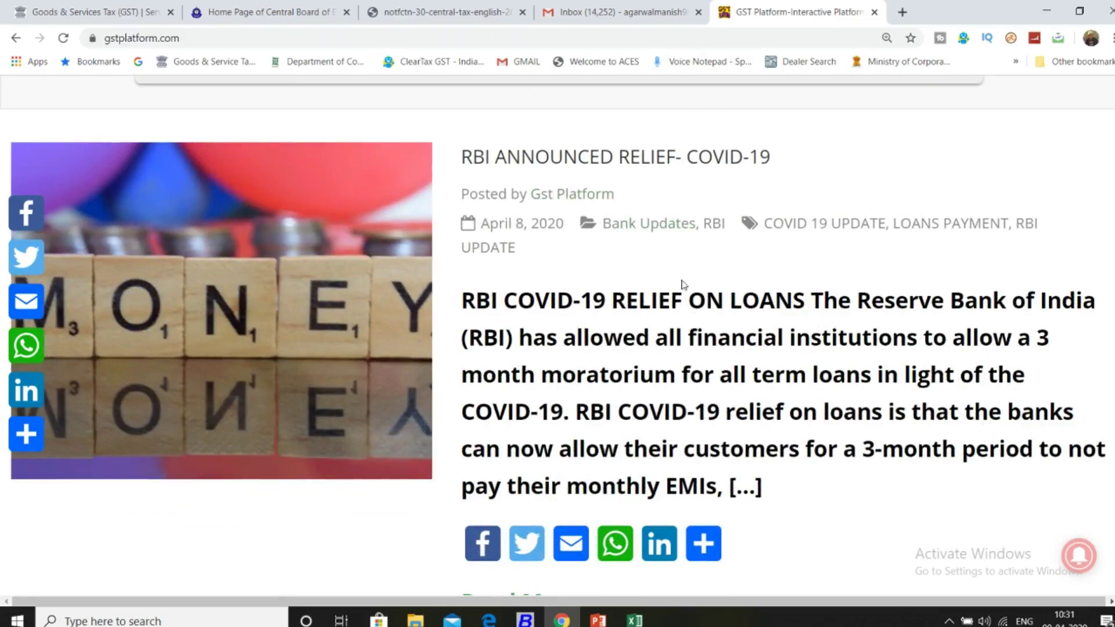
pyautogui.scroll(-8, 686, 288)
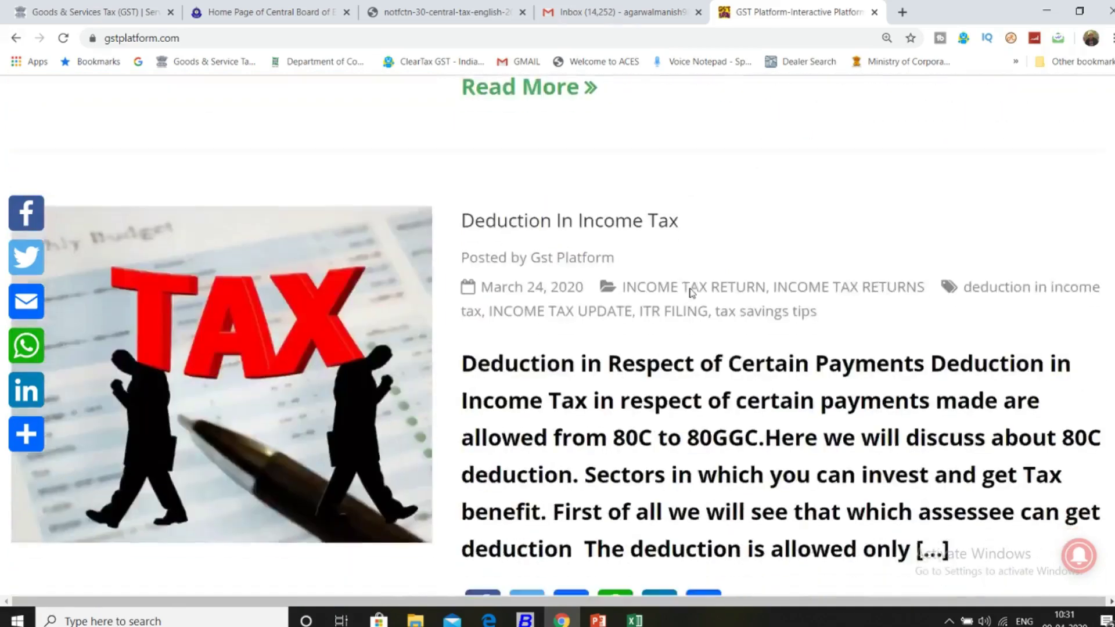
pyautogui.scroll(12, 691, 291)
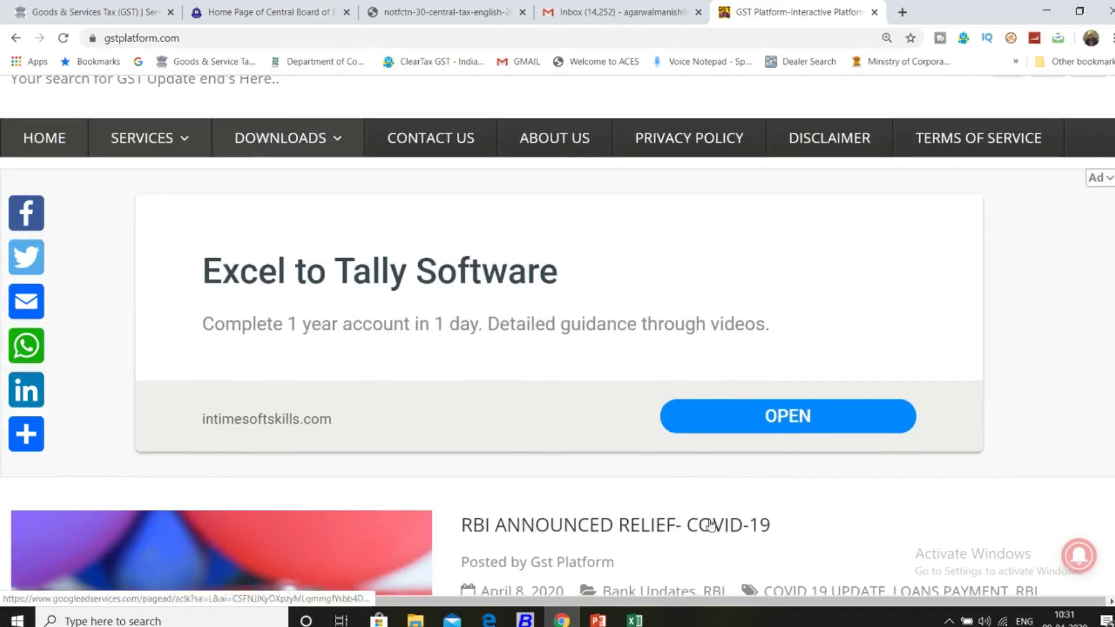